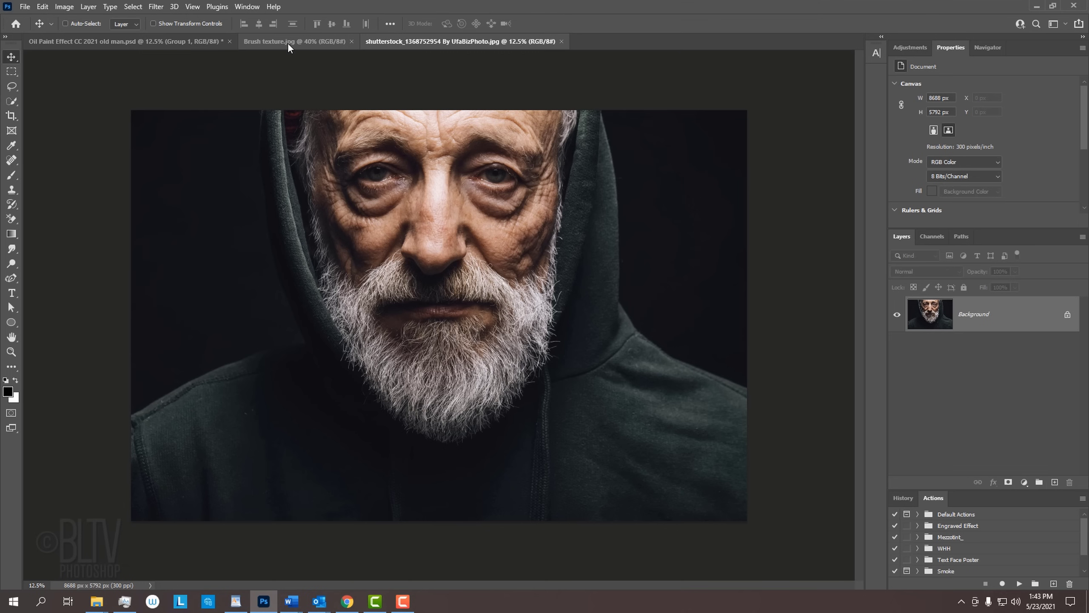
click(288, 42)
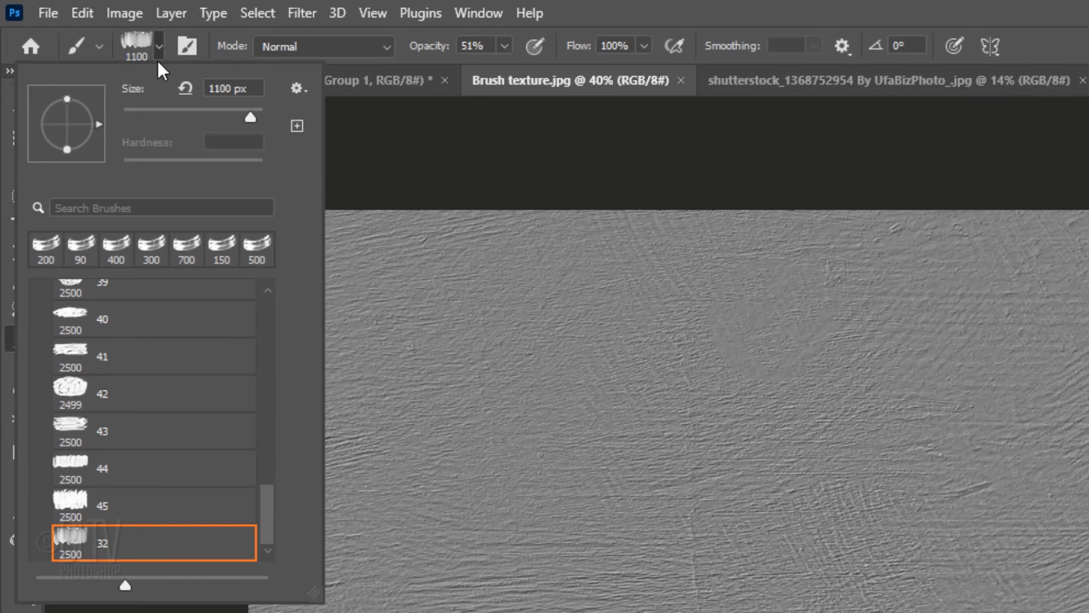
scroll(262, 476, up, 5)
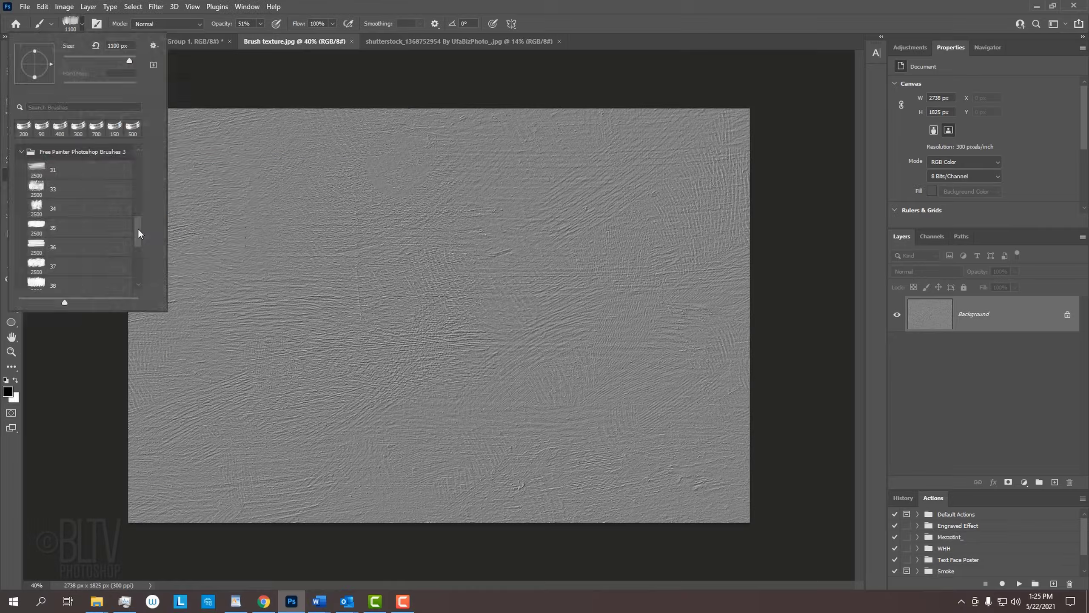
key(Escape)
click(11, 58)
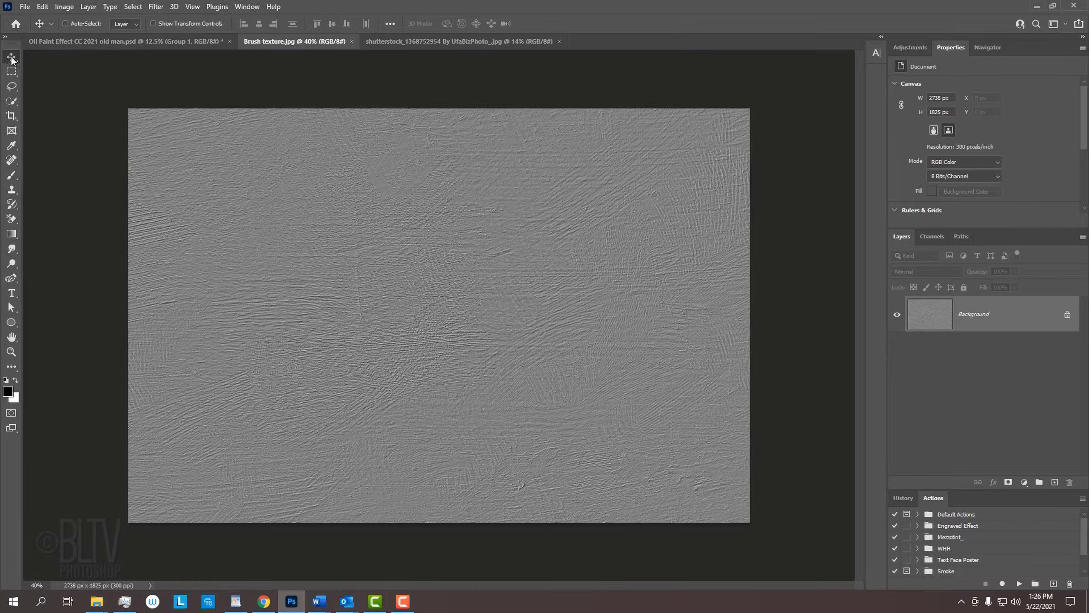
On the old man portrait, set the Crop Tool to 3000 px width at 150 px/in resolution
click(408, 43)
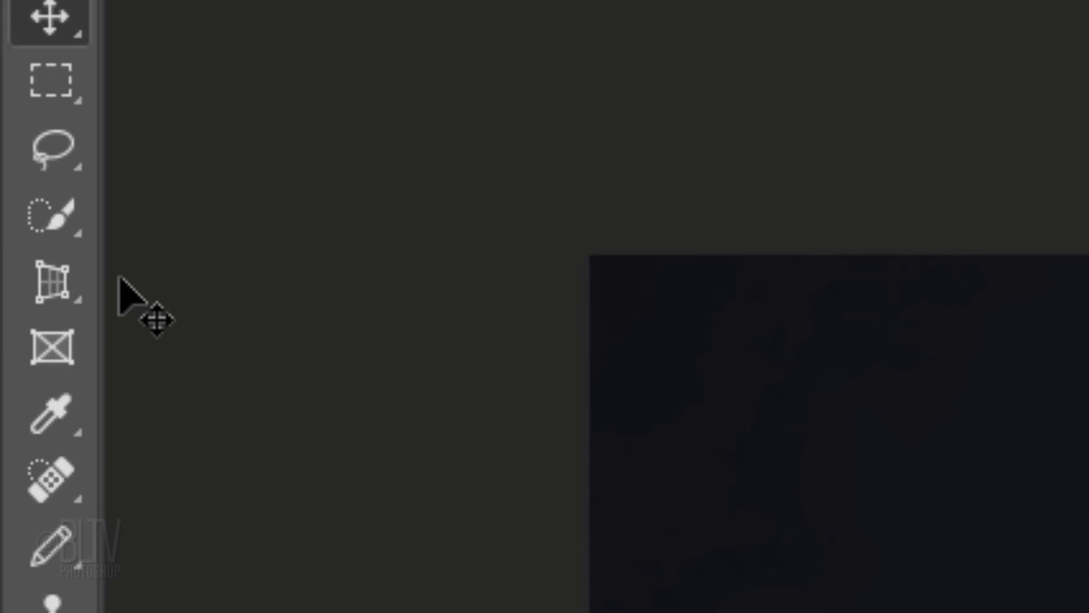
right_click(12, 118)
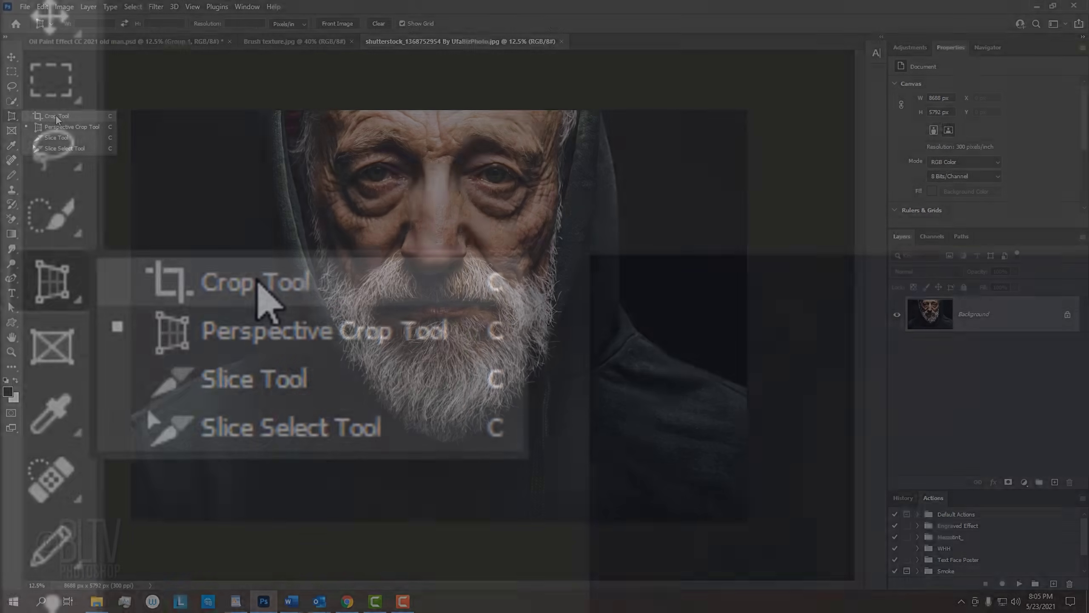
click(258, 282)
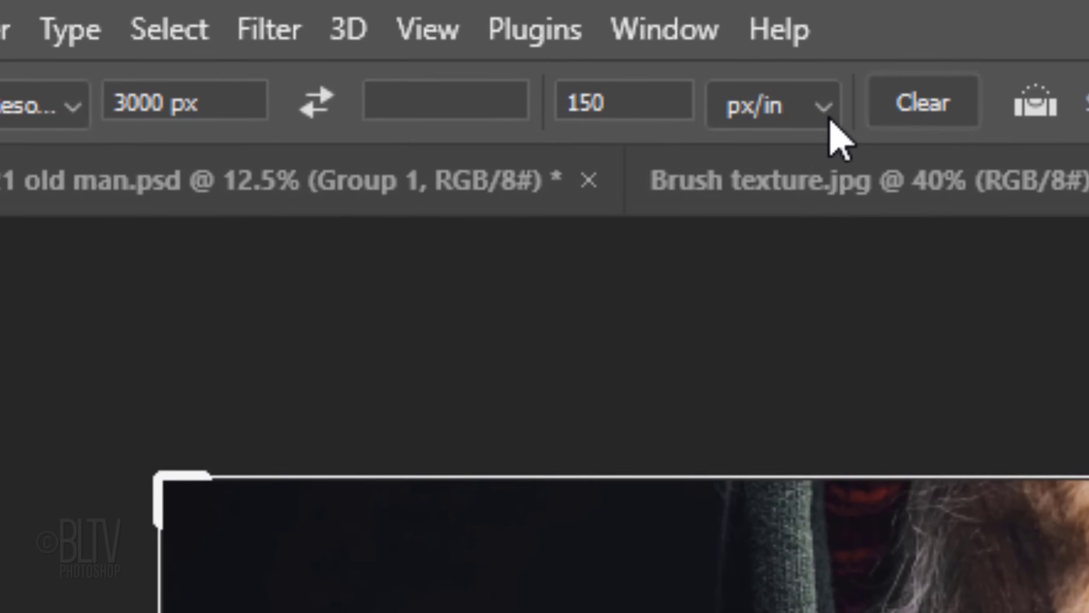
click(939, 116)
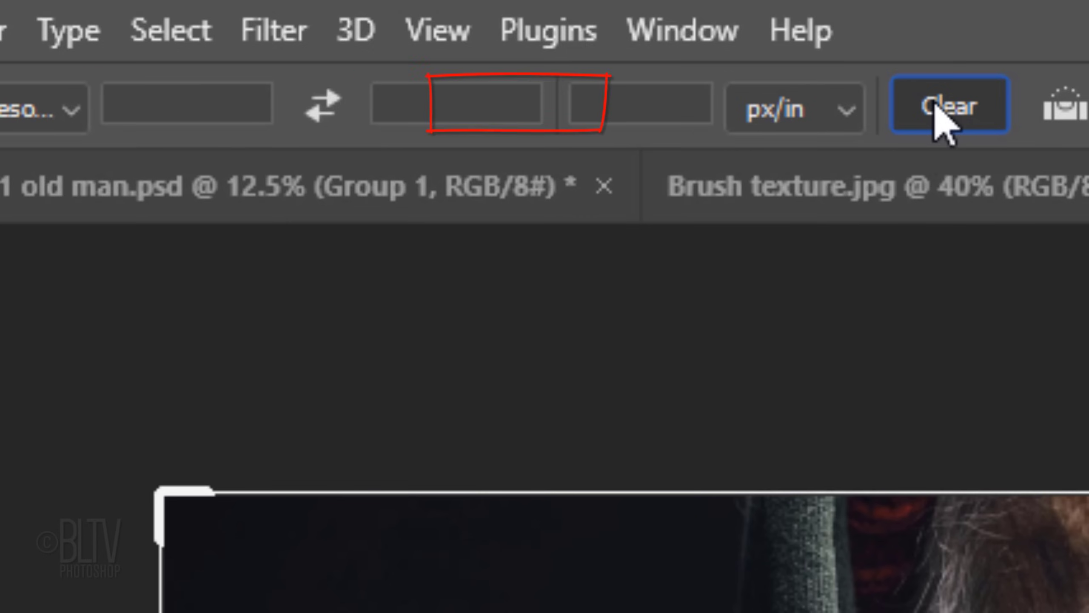
click(611, 103)
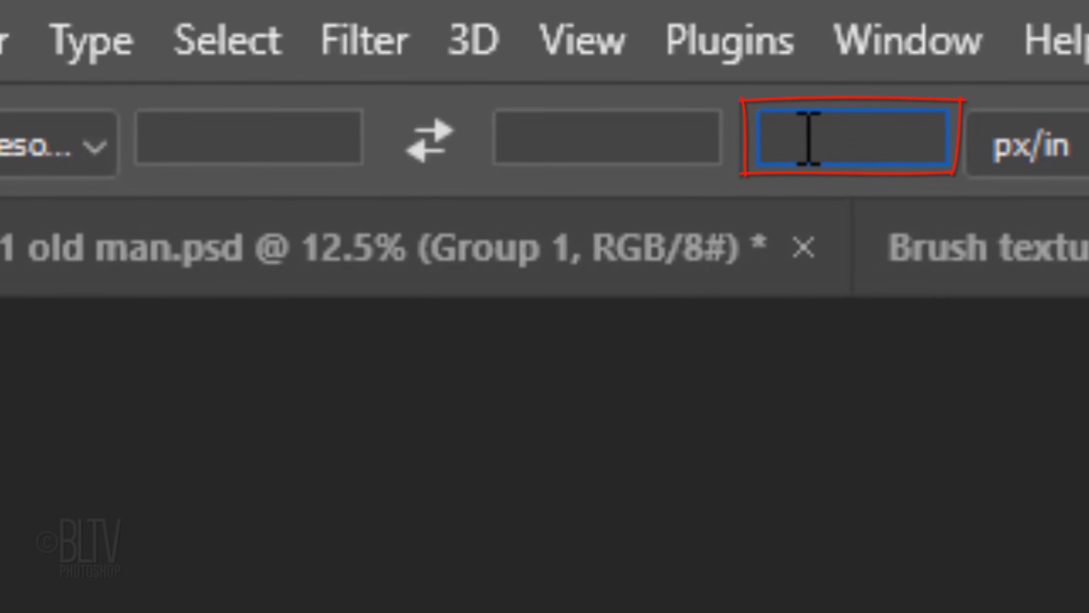
text(150)
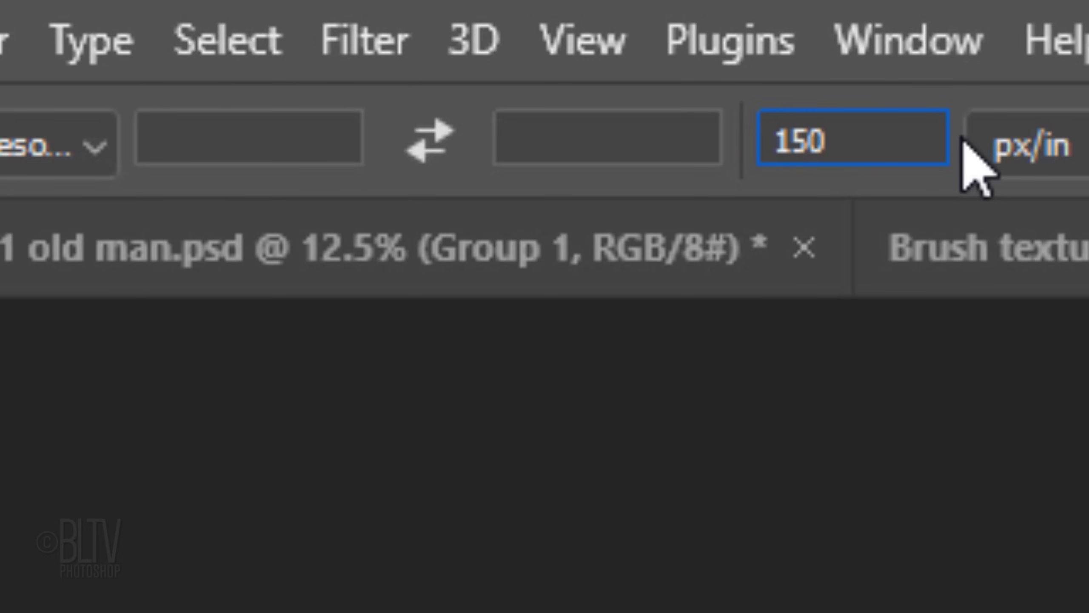
click(175, 139)
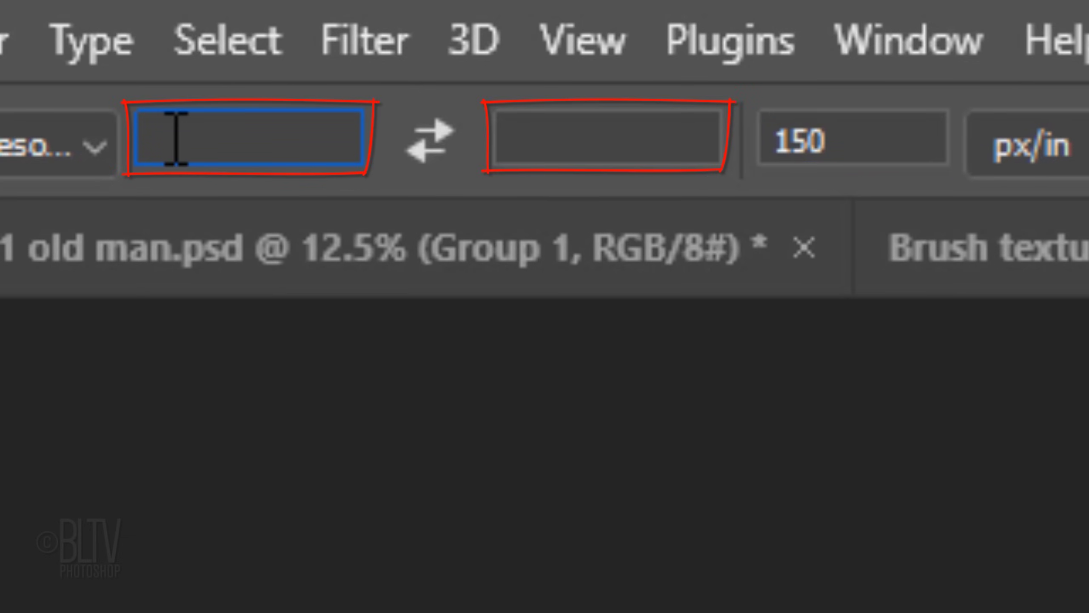
text(3000)
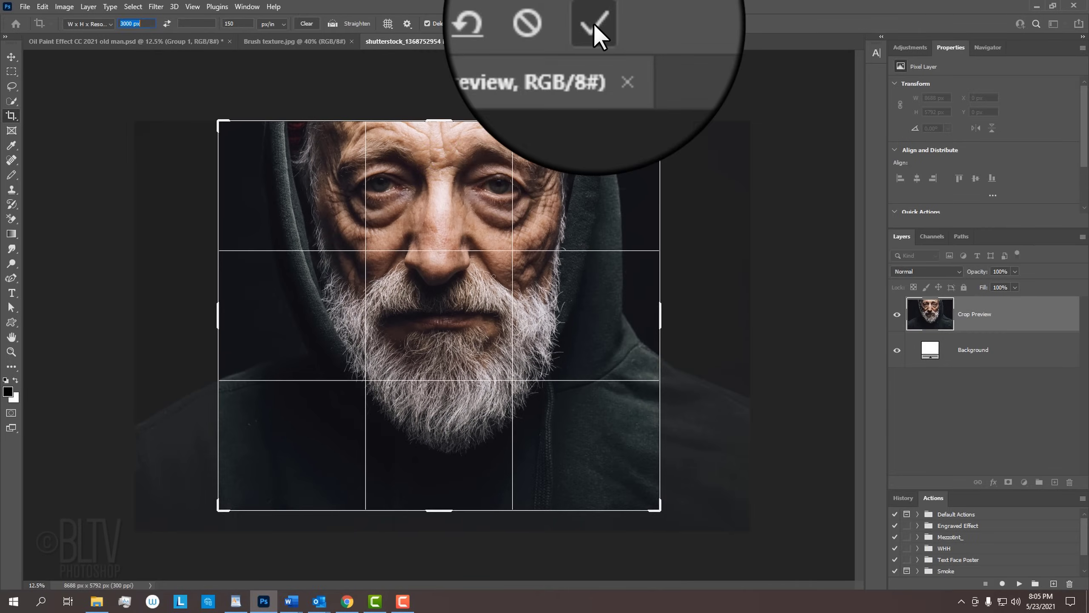
Commit the crop to 3000 × 2645 px at 150 ppi and zoom in on the portrait
click(592, 23)
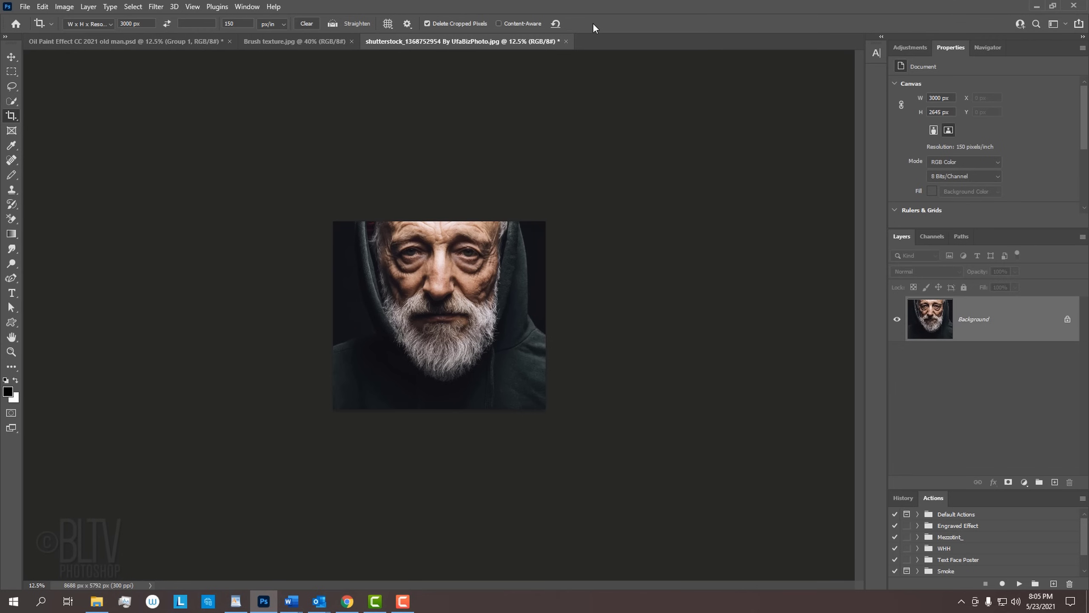
key(ctrl+0)
key(ctrl+plus)
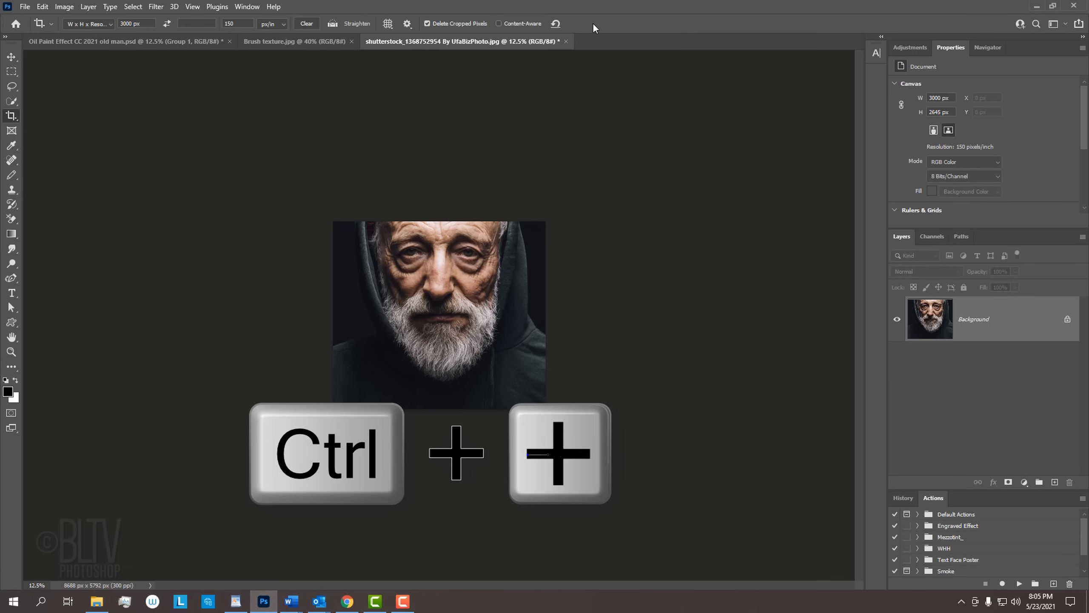
key(ctrl+plus)
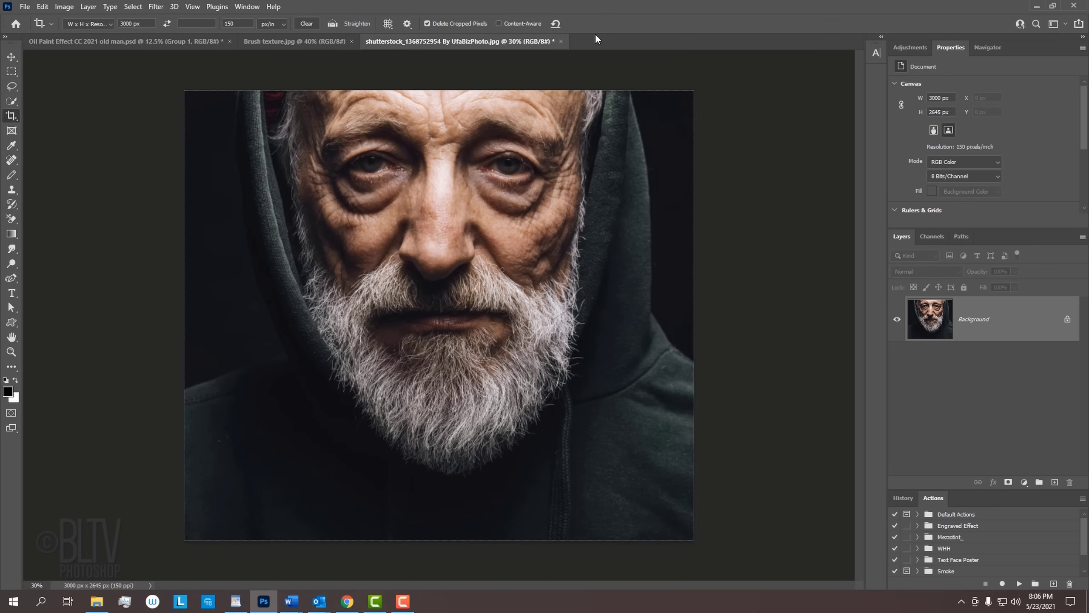
Apply Image > Adjustments > Shadows/Highlights with the shadows amount at 20%
key(v)
click(64, 7)
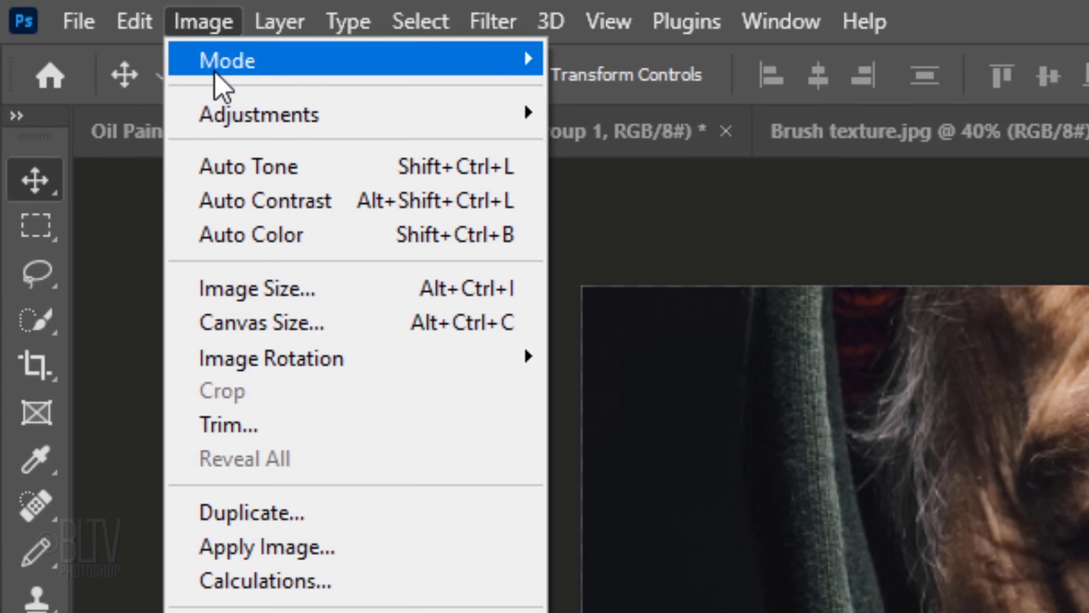
mouse_move(221, 112)
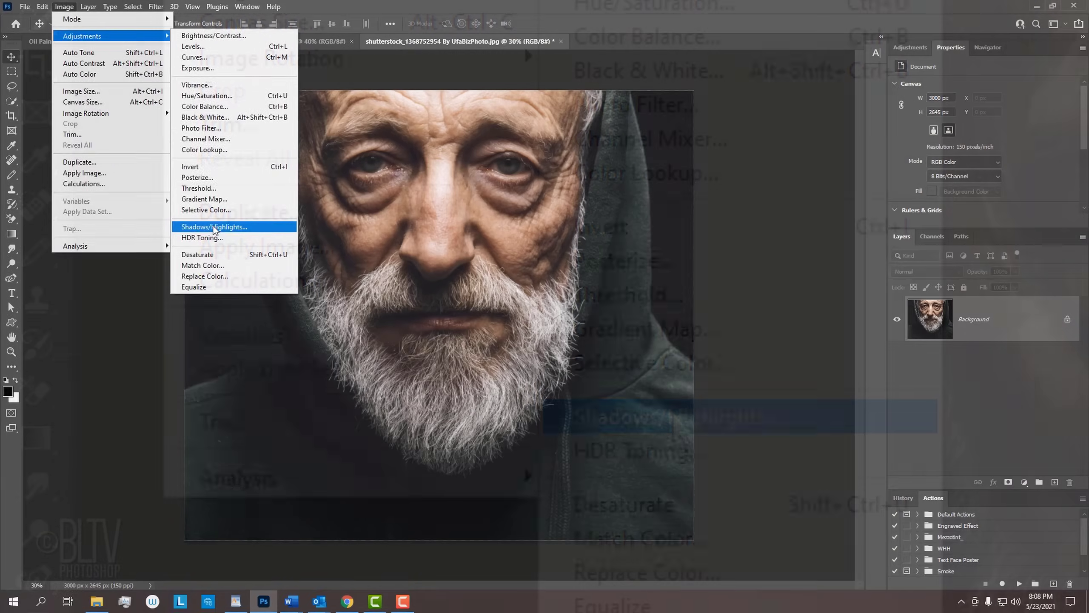
click(675, 414)
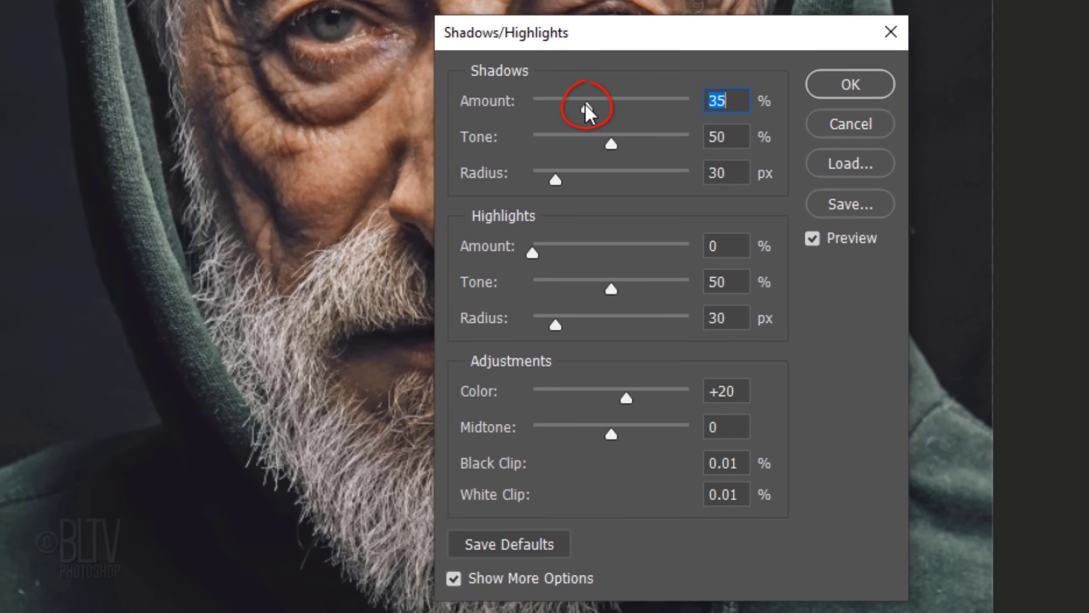
drag(586, 110, 521, 115)
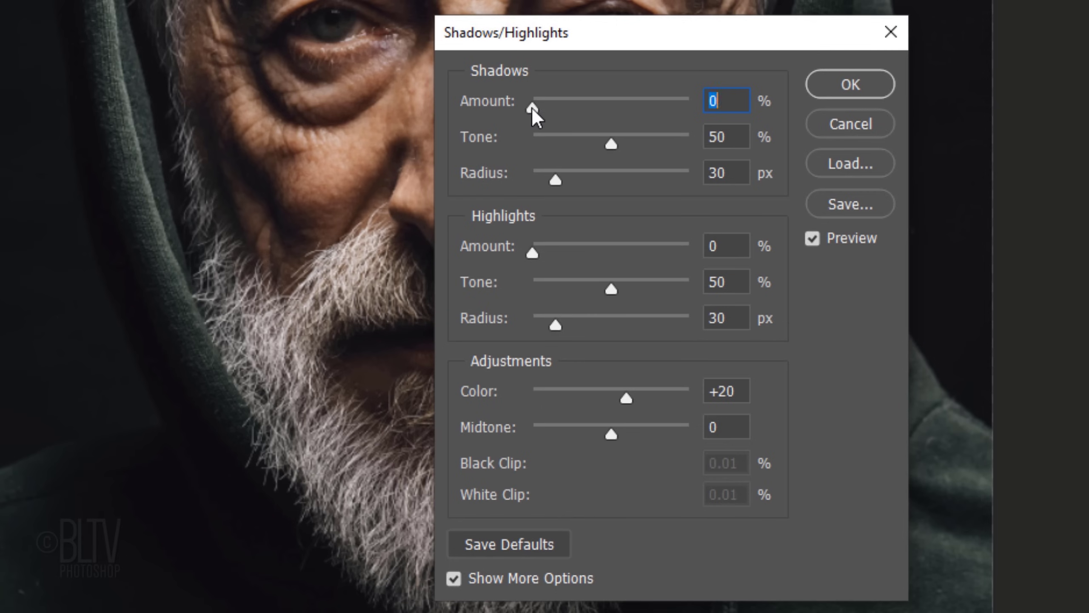
drag(532, 110, 553, 110)
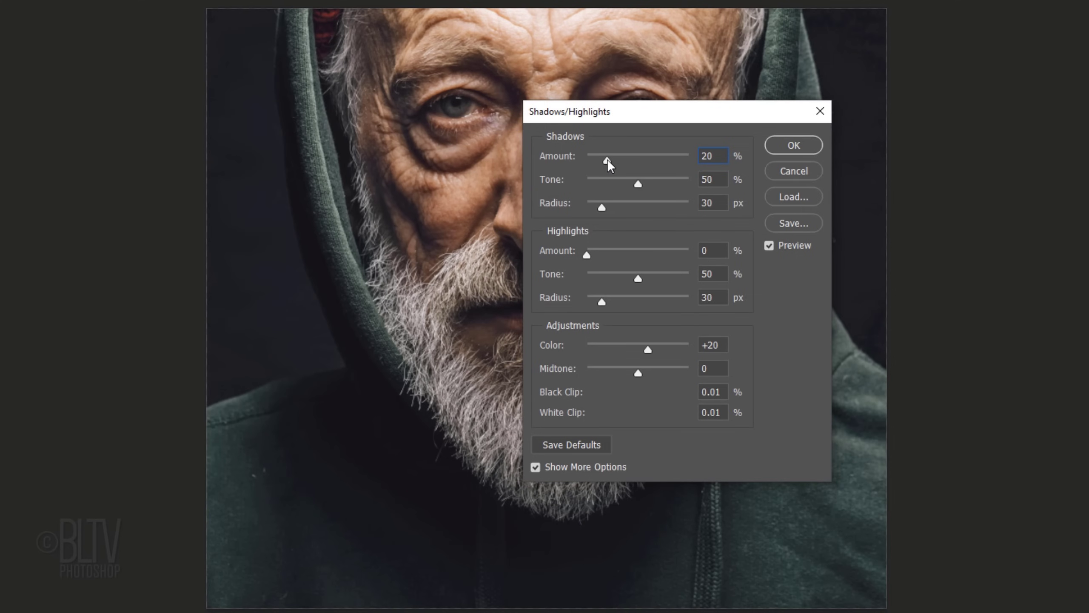
click(563, 108)
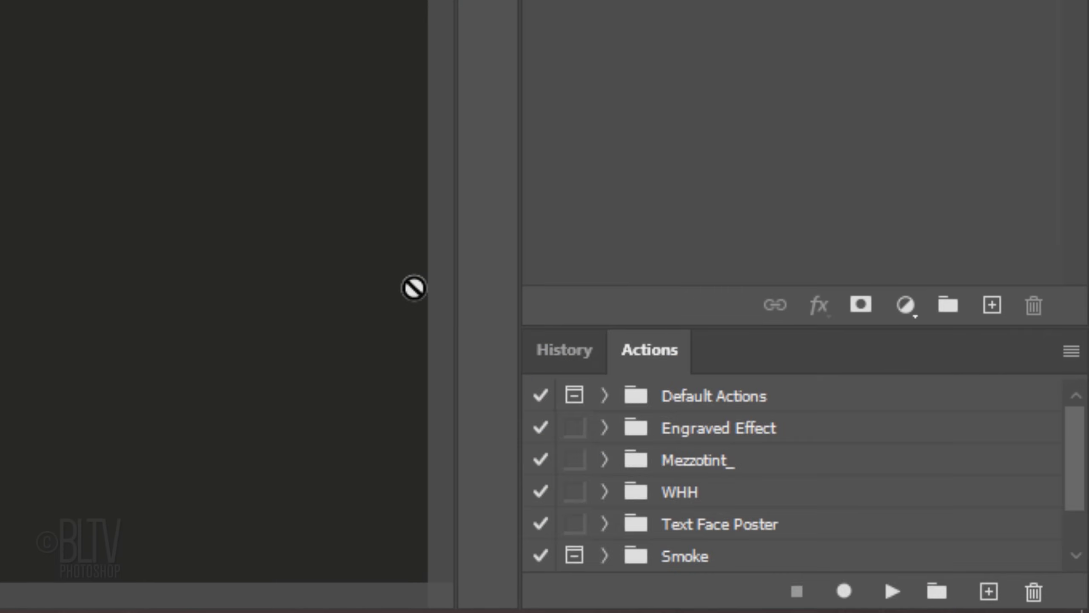
Create a new history snapshot, Snapshot 1, from the History panel menu
click(596, 350)
click(1072, 351)
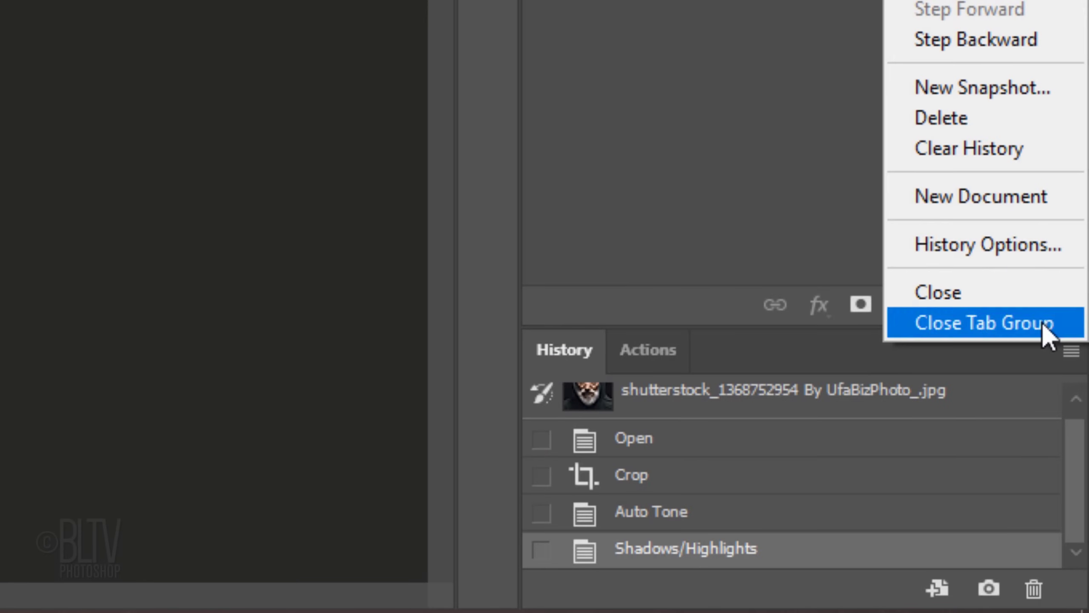
click(951, 89)
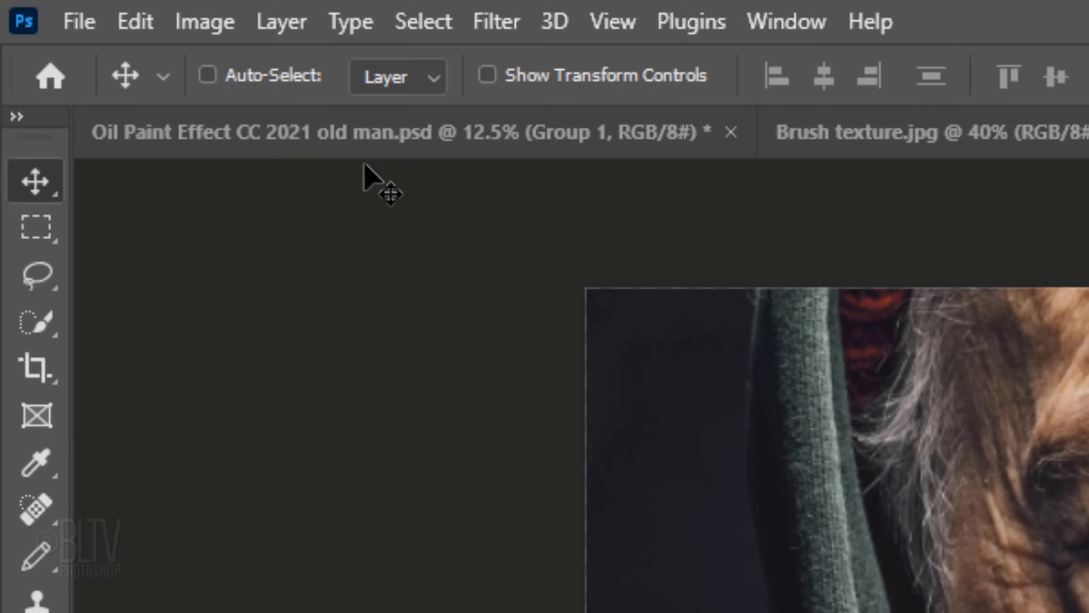
Save the portrait to the Desktop as JPEG 'Cropped photo' at quality 12 Maximum
click(78, 22)
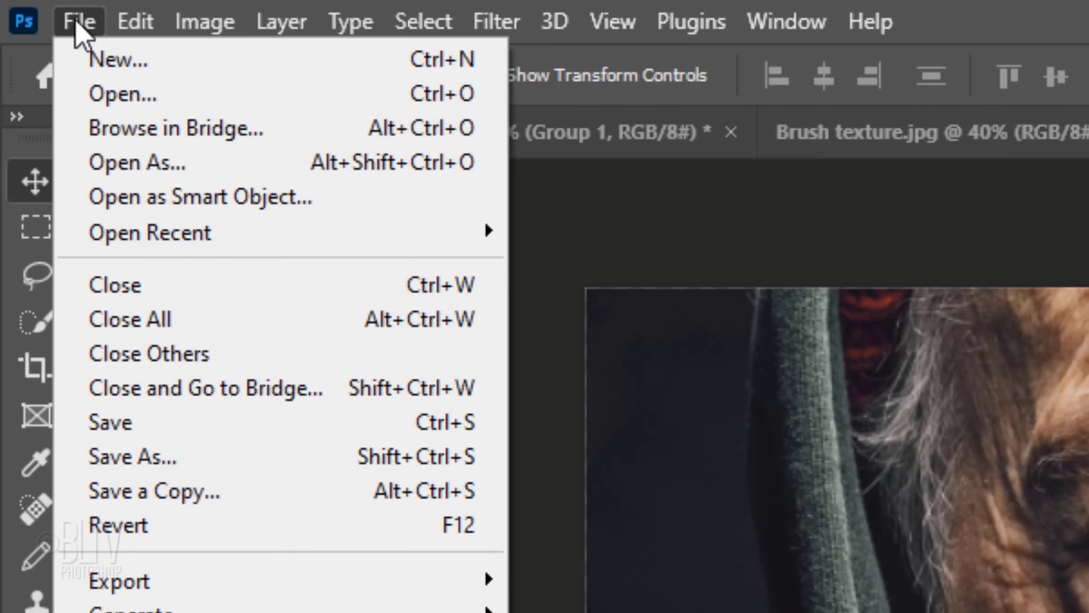
click(122, 458)
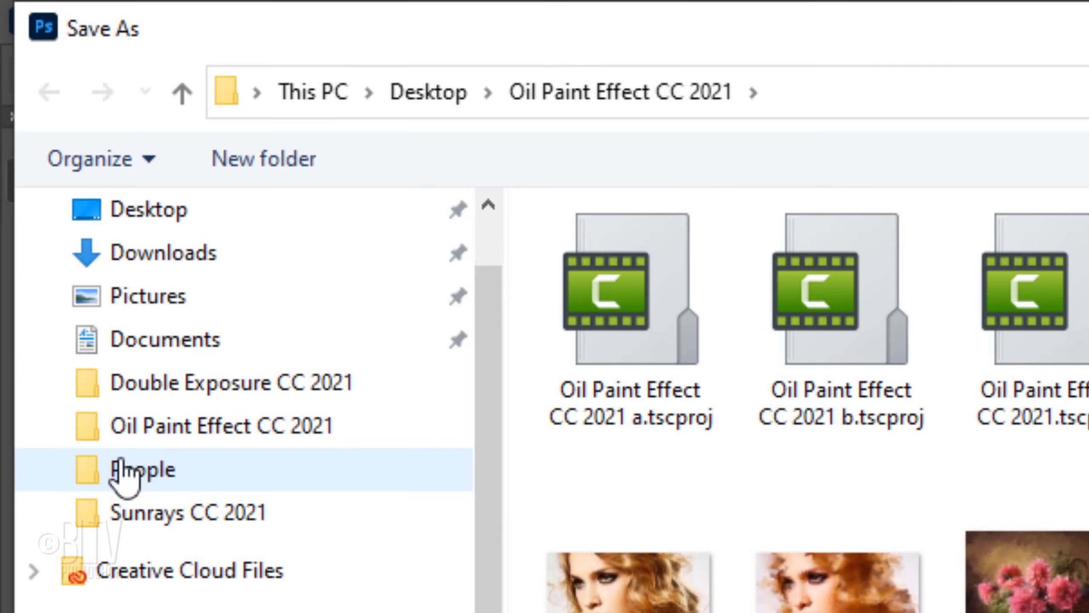
click(158, 213)
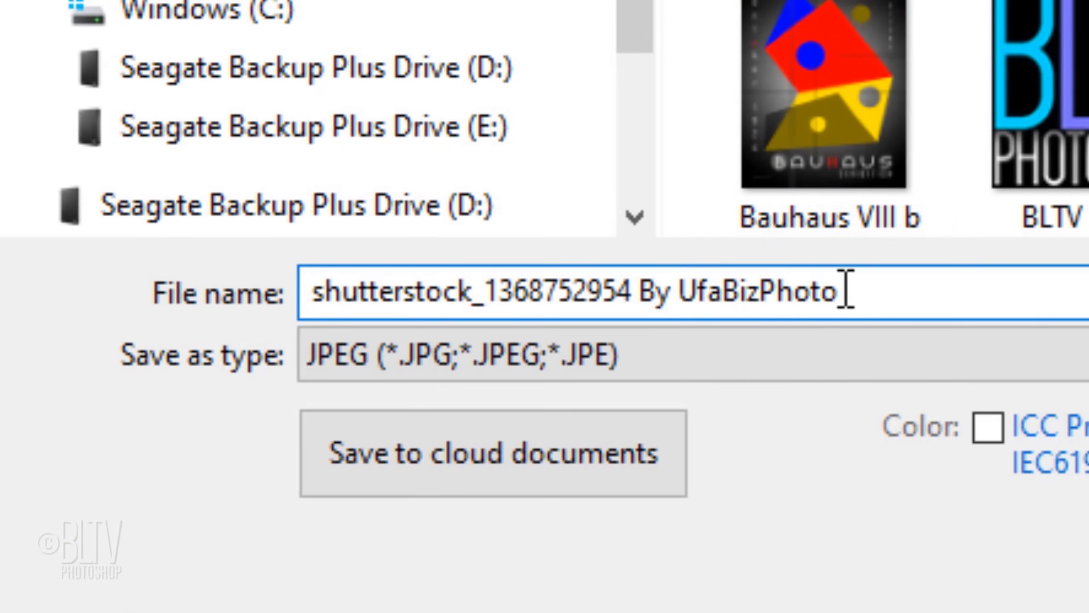
drag(841, 292, 214, 292)
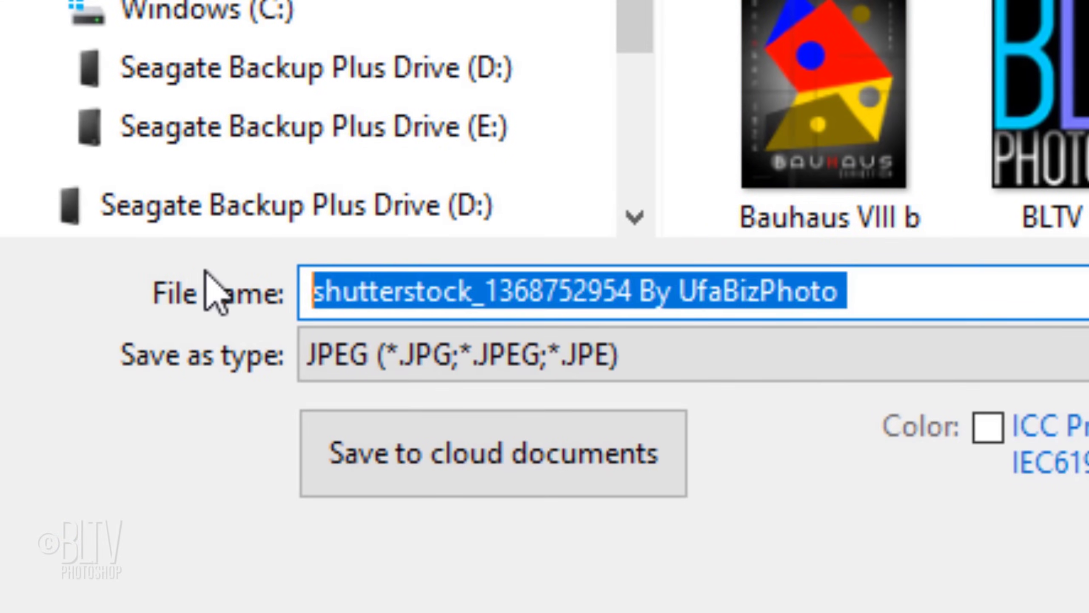
text(Cropped photo)
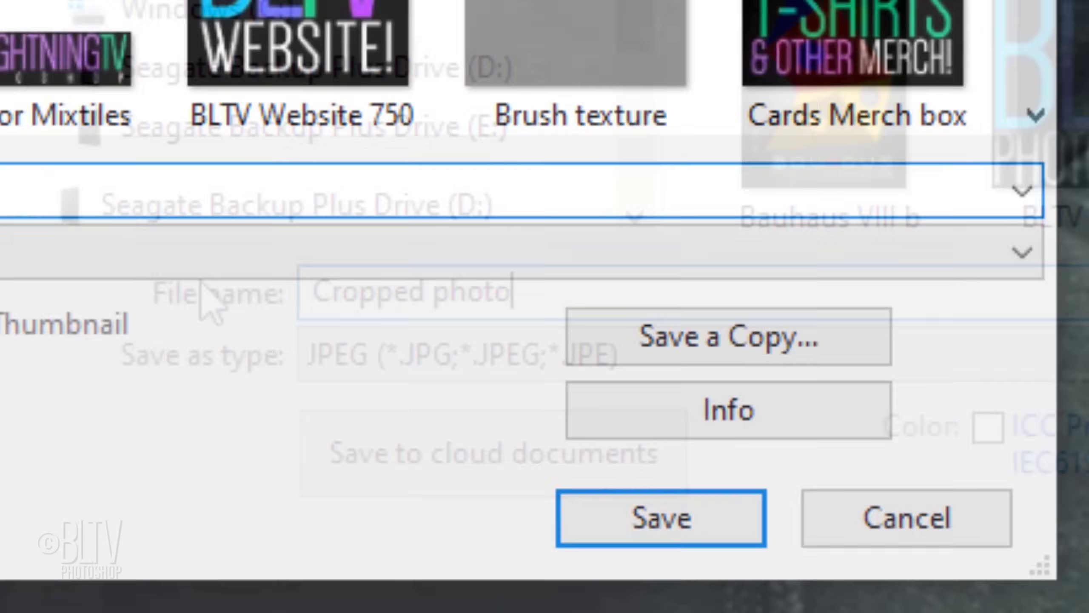
click(664, 522)
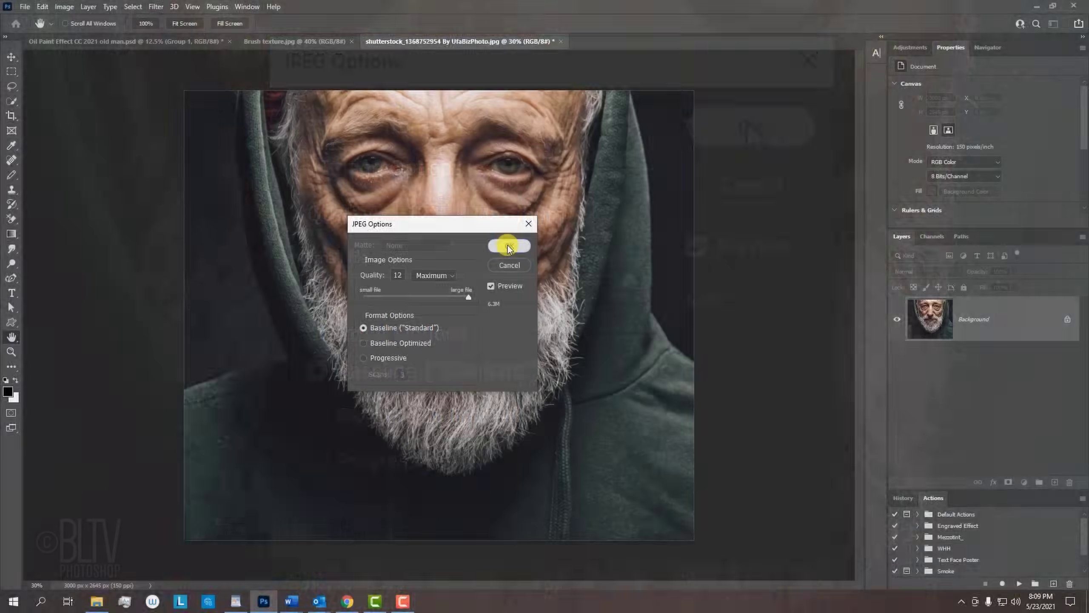
click(751, 126)
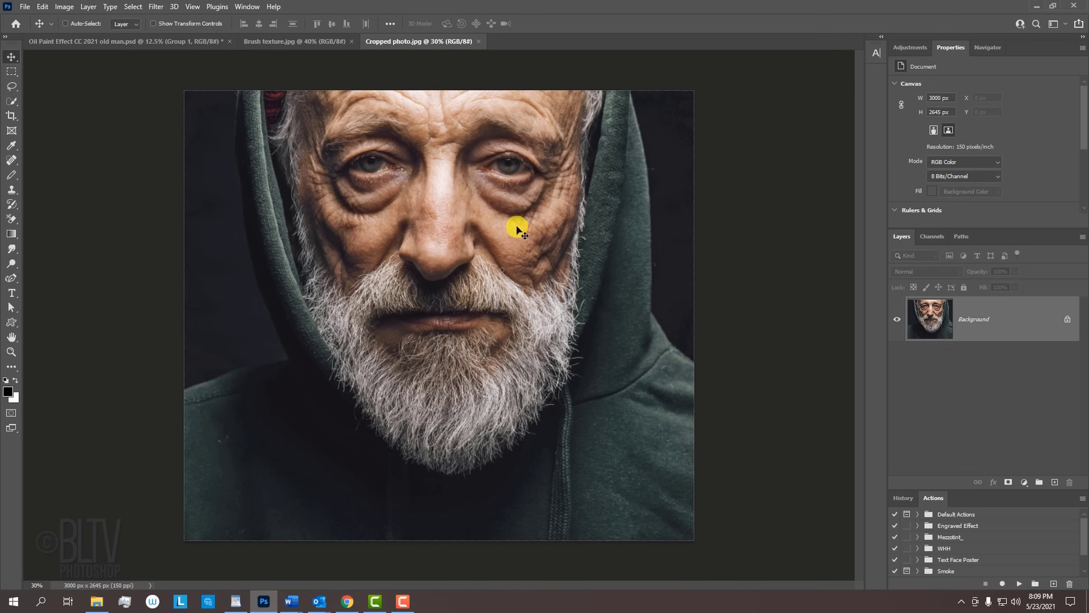
Close the portrait and bring up the Open dialog at the Desktop showing Cropped photo
click(477, 42)
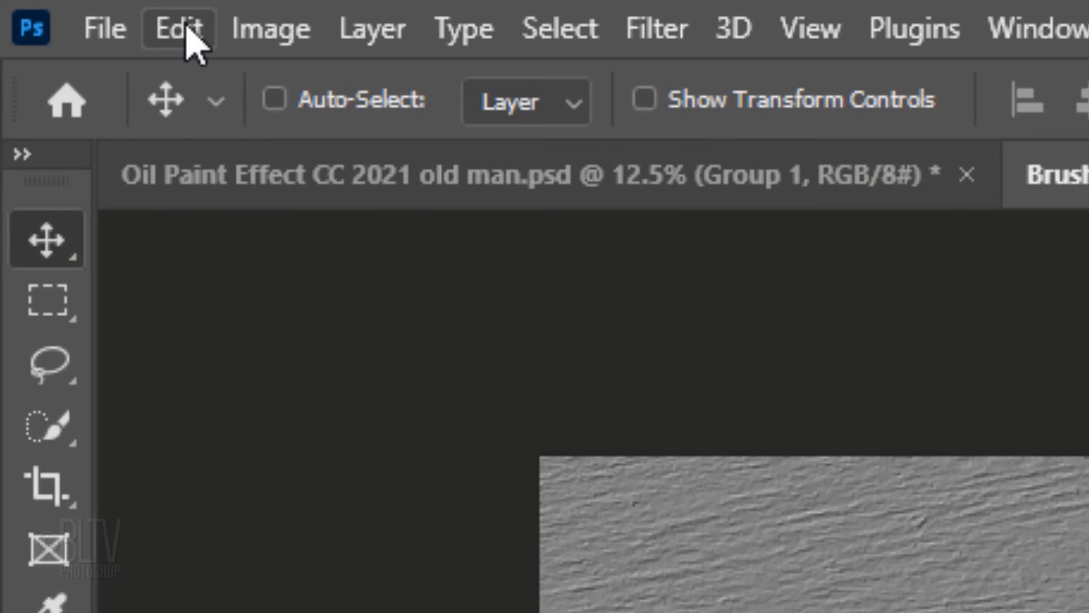
click(100, 34)
click(157, 138)
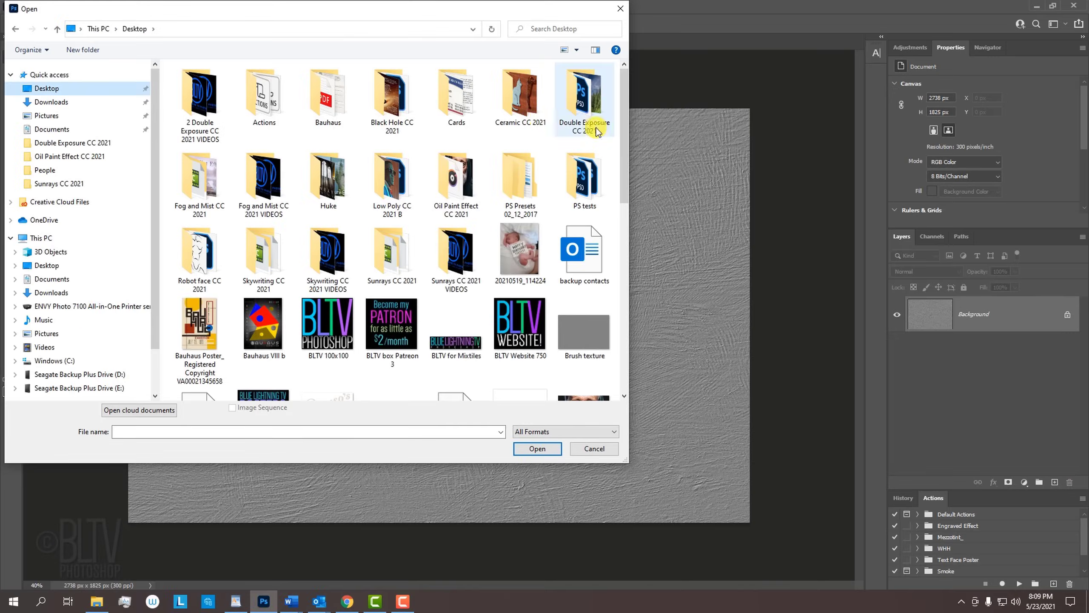
drag(623, 129, 605, 214)
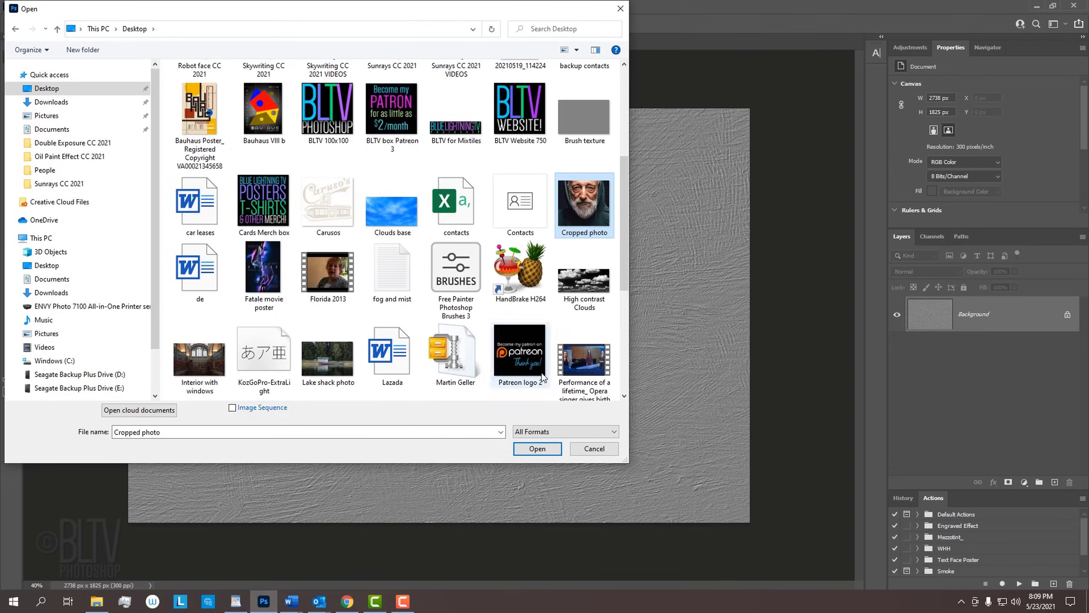
Open Cropped photo, add an empty layer above Background, and select the Art History Brush
click(532, 447)
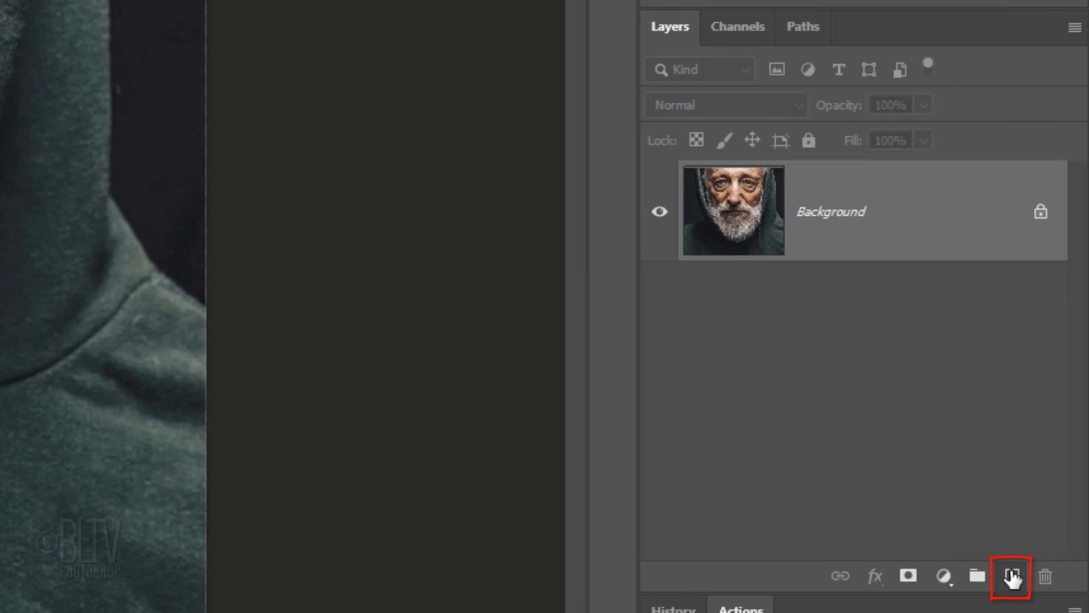
click(1012, 577)
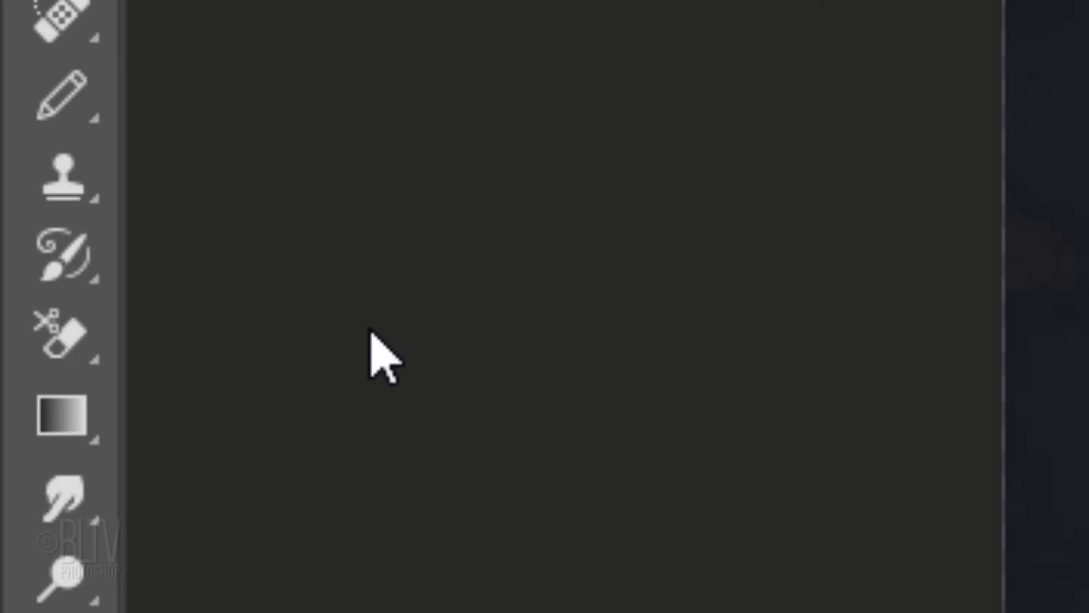
right_click(51, 262)
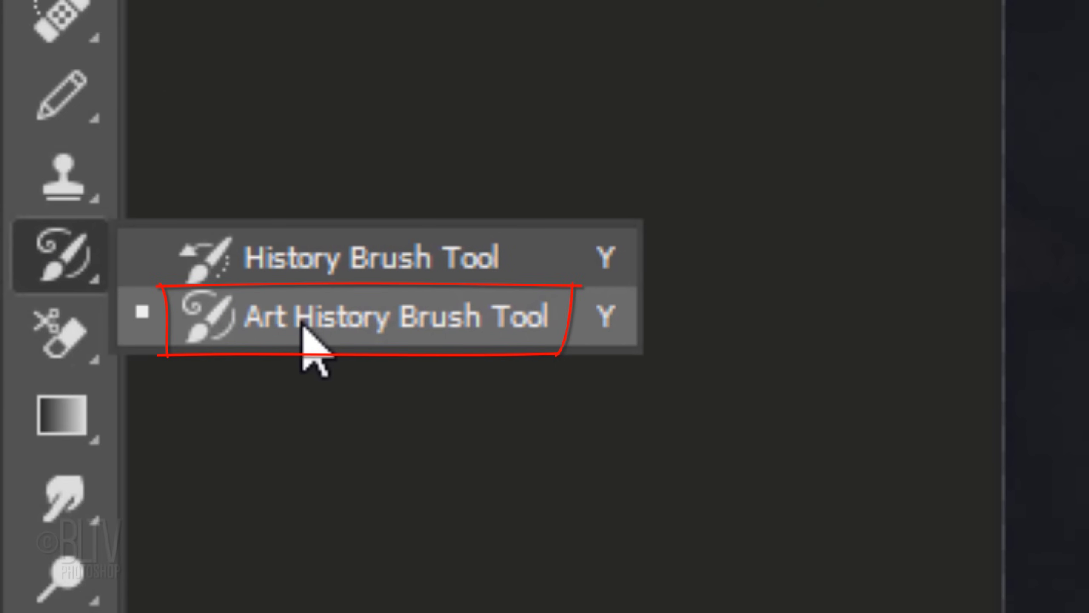
click(309, 335)
Load painter brush 31 and set the stroke style to Dab
click(252, 78)
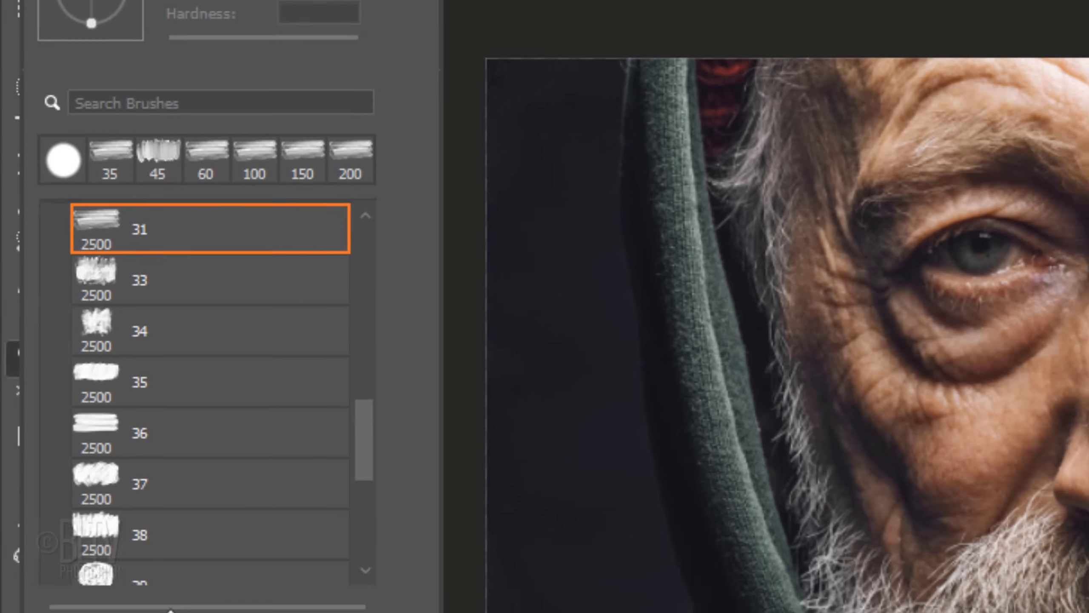
mouse_move(353, 415)
mouse_down()
mouse_move(361, 488)
mouse_move(373, 371)
mouse_up()
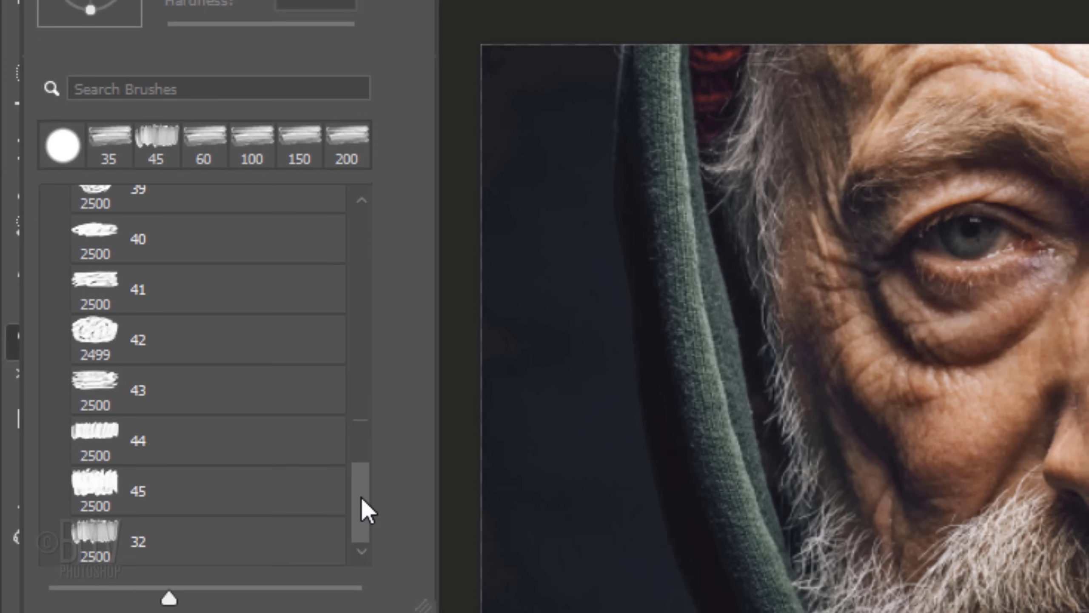
click(105, 406)
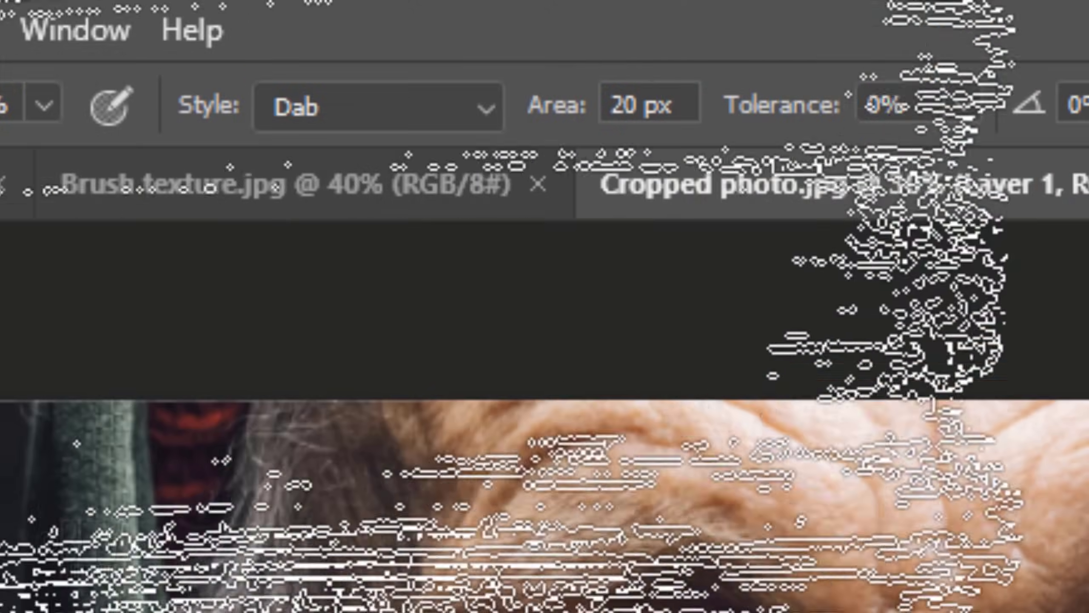
click(472, 113)
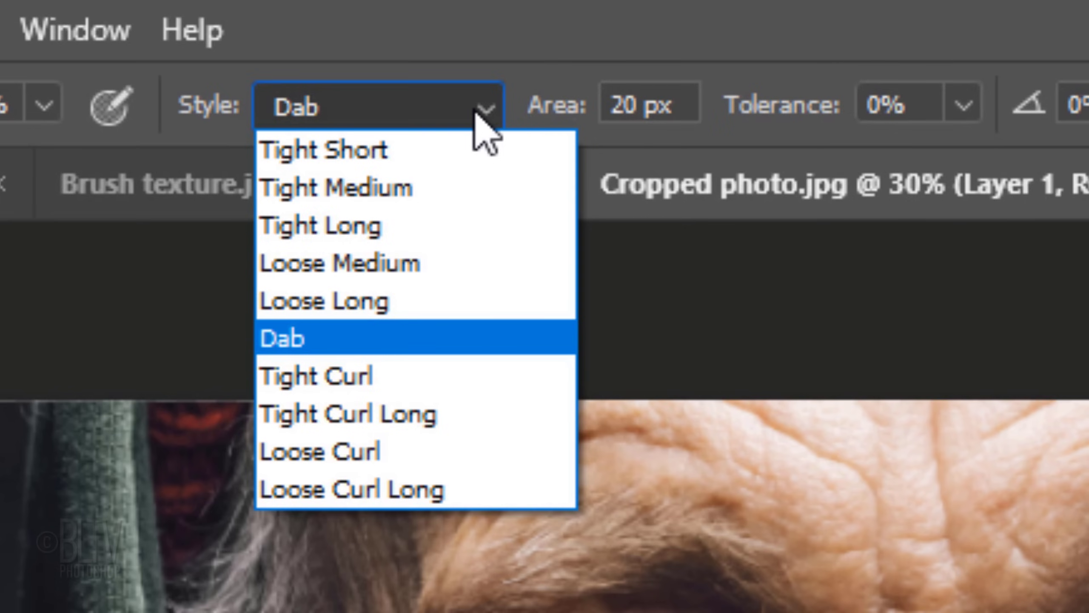
click(476, 106)
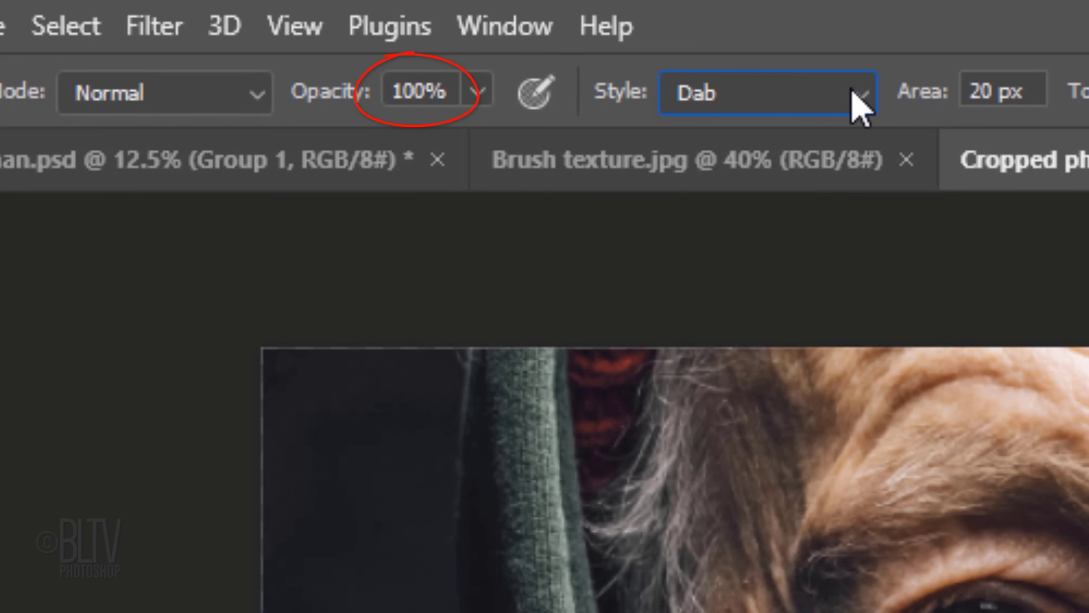
In Brush Settings, give the brush a 25% Shape Dynamics angle jitter with 25% tip spacing
click(521, 26)
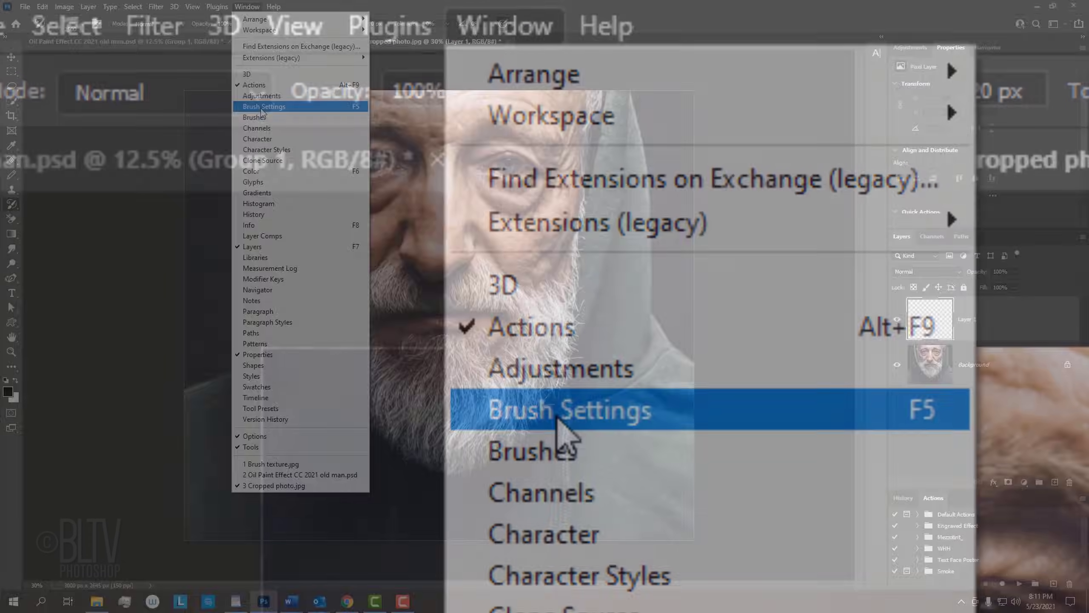
click(558, 417)
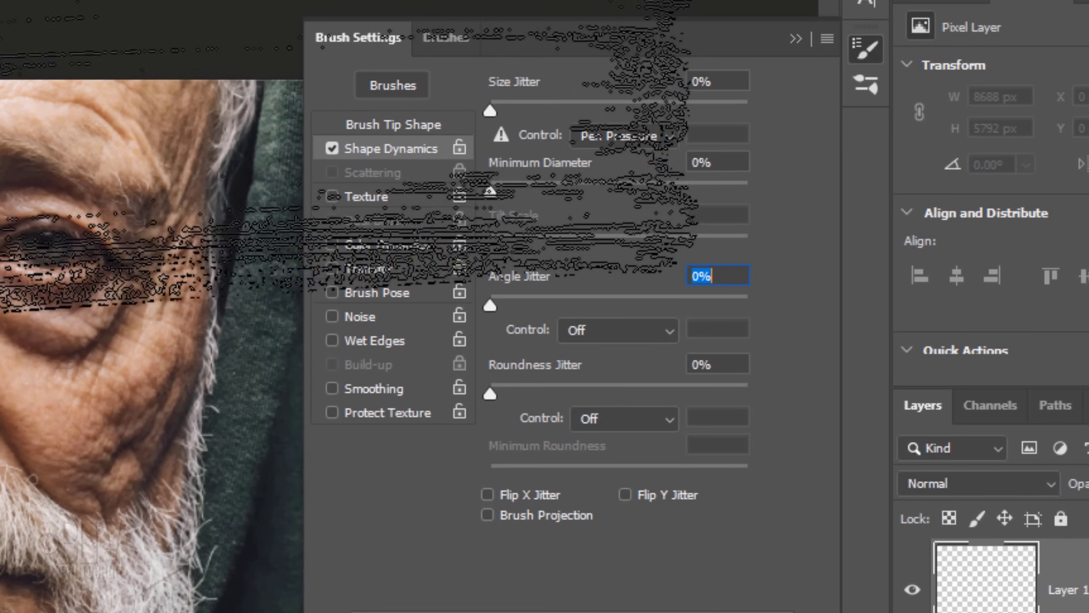
click(390, 126)
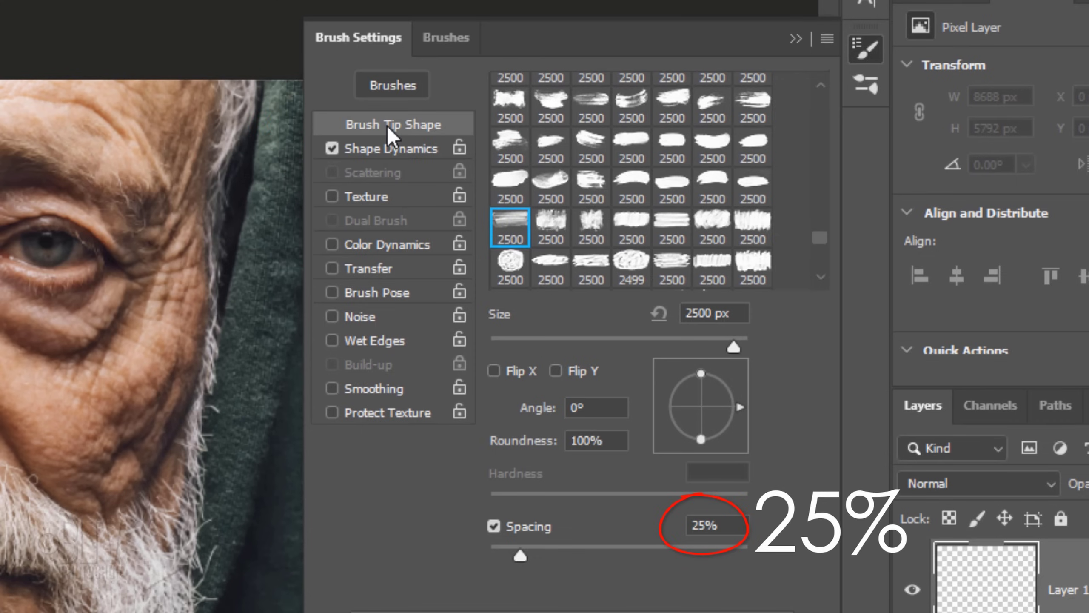
click(382, 149)
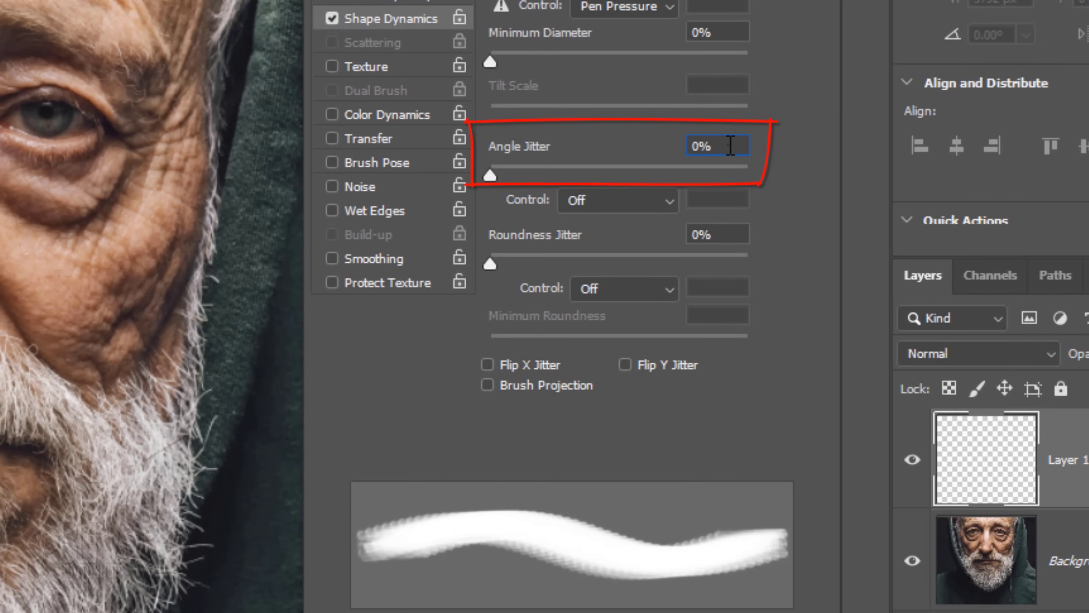
text(25)
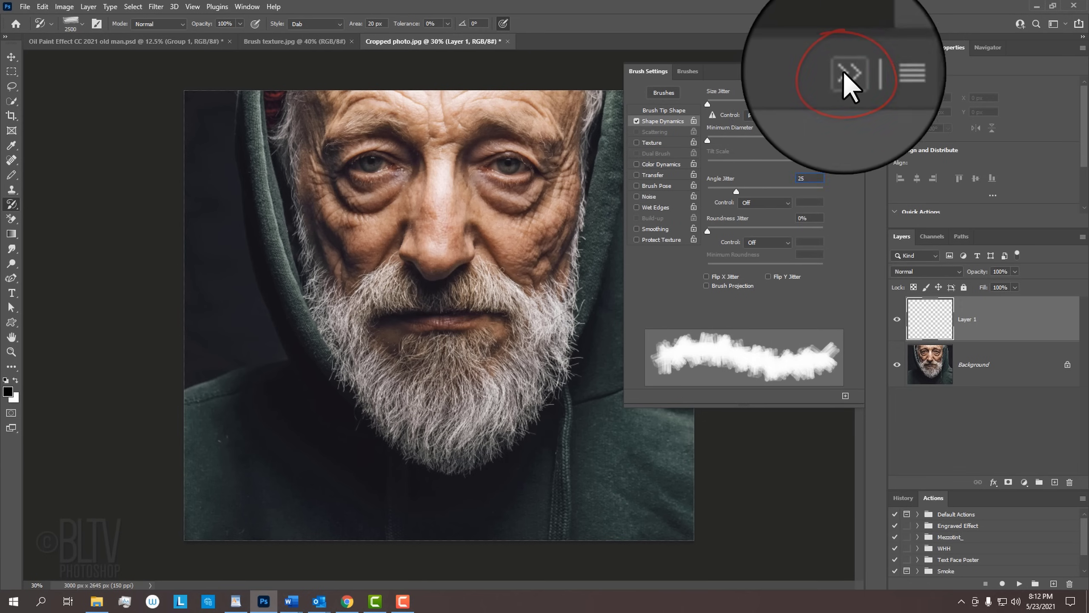
Shrink the brush to 600 px and dab over the background, eyes, nose, mouth and beard
click(858, 37)
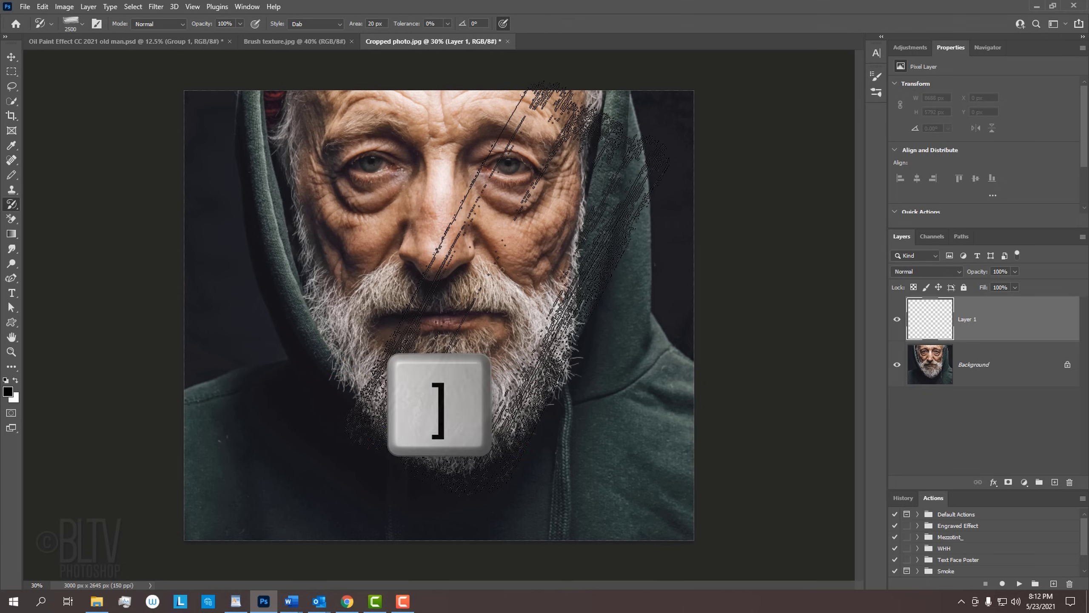
key(bracketleft)
key(bracketleft)
key(bracketleft)
key(bracketleft)
key(bracketleft)
key(bracketleft)
key(bracketleft)
key(bracketleft)
key(bracketleft)
key(bracketleft)
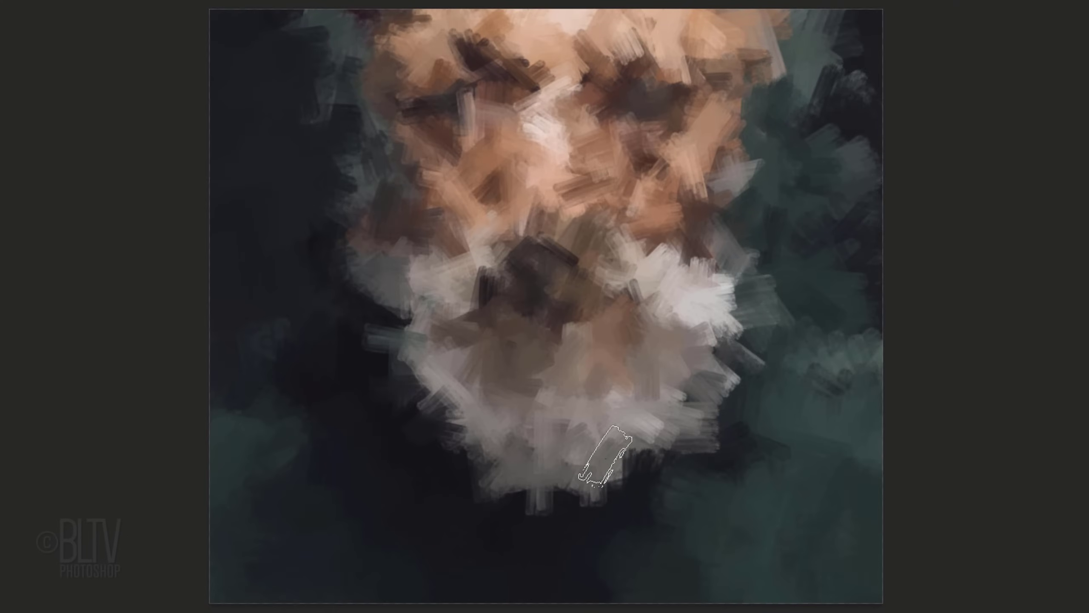
drag(764, 490, 796, 498)
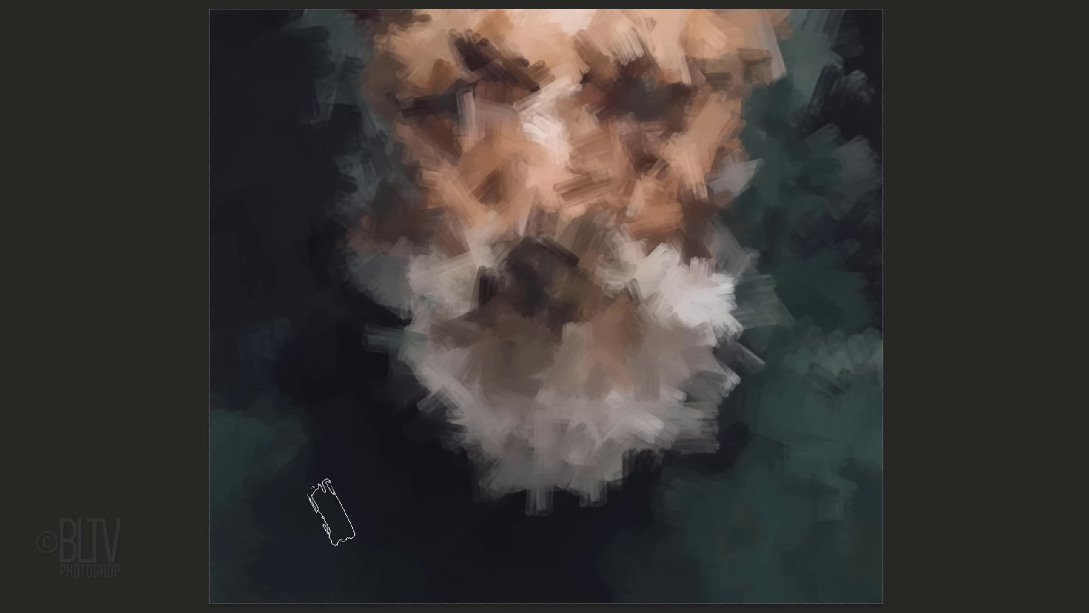
drag(283, 506, 223, 386)
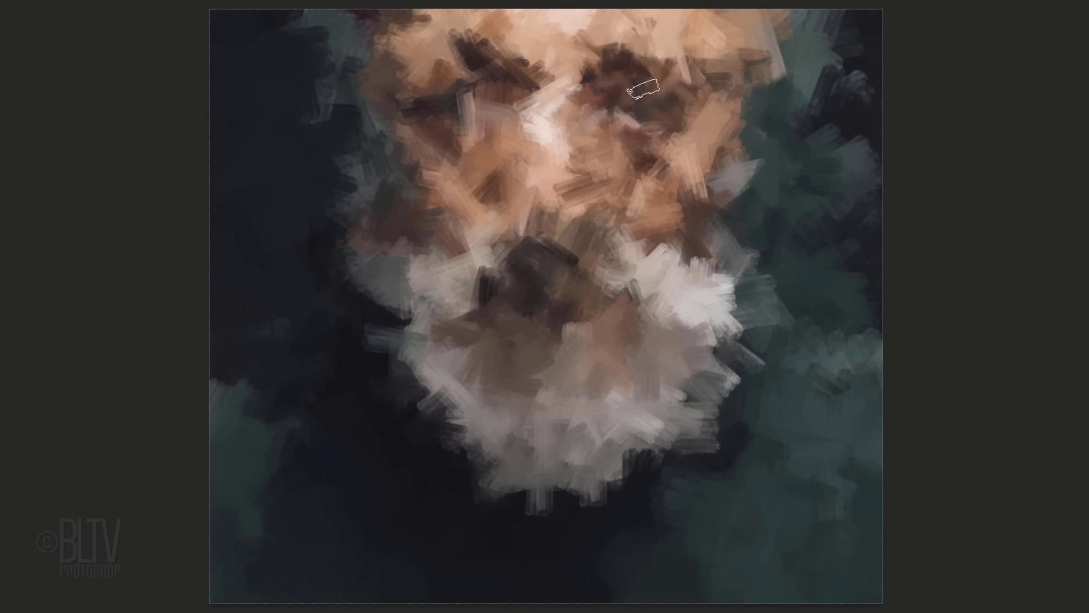
drag(472, 129, 413, 114)
mouse_move(536, 215)
mouse_down()
mouse_move(471, 281)
mouse_move(499, 396)
mouse_up()
drag(622, 429, 514, 494)
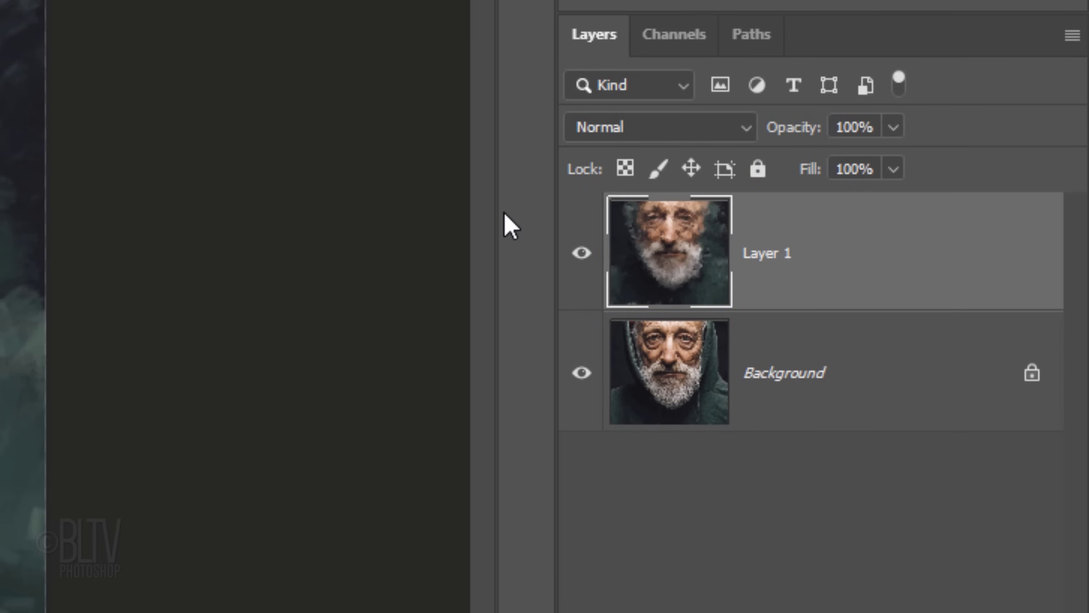
Duplicate Layer 1, desaturate the copy, and convert it to a smart object
key(ctrl+j)
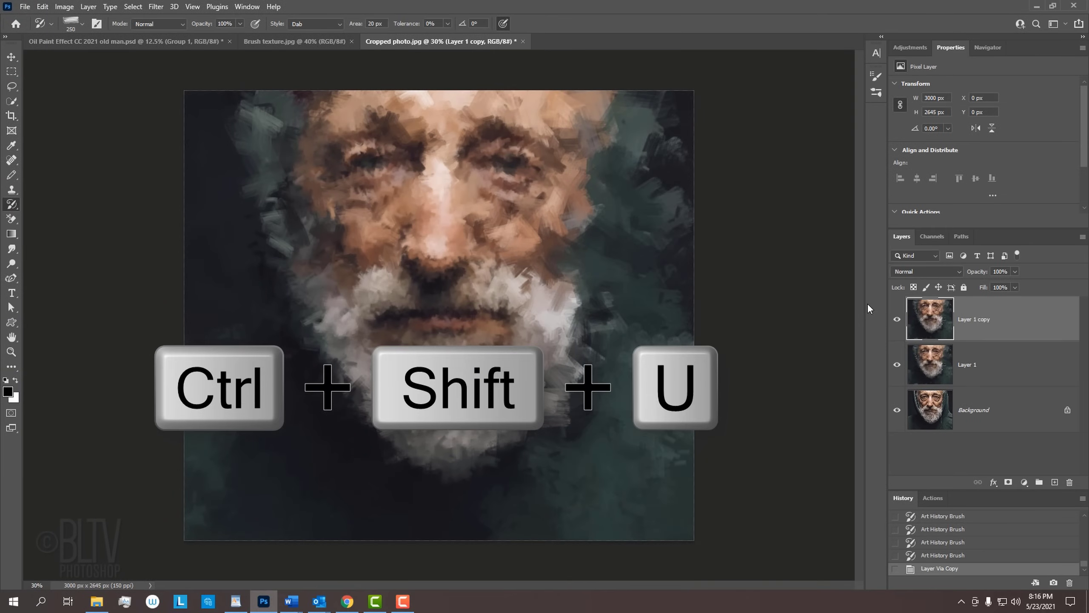
key(ctrl+shift+u)
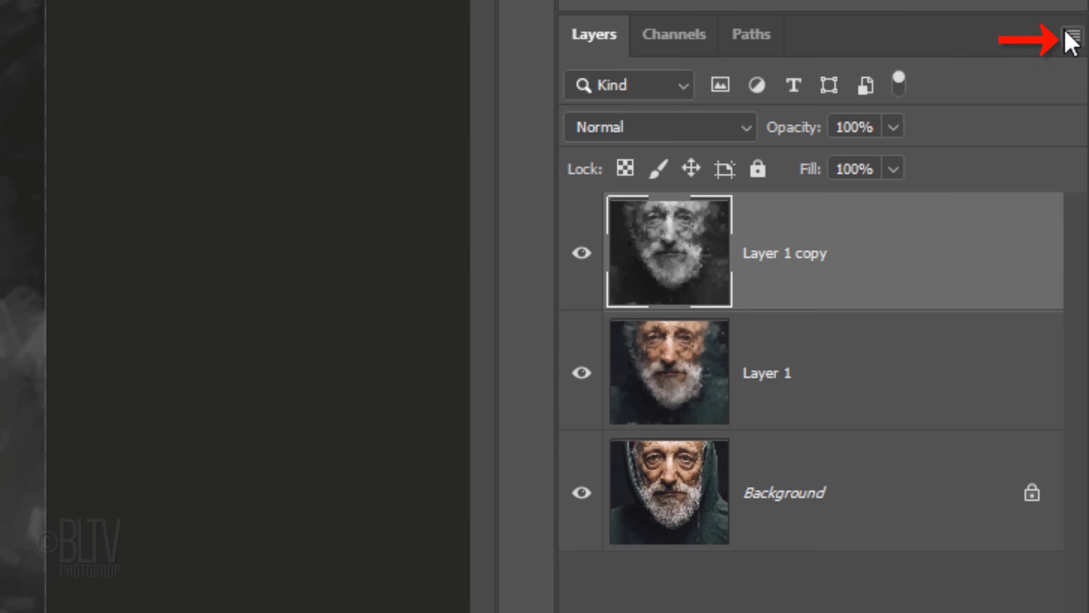
click(1072, 36)
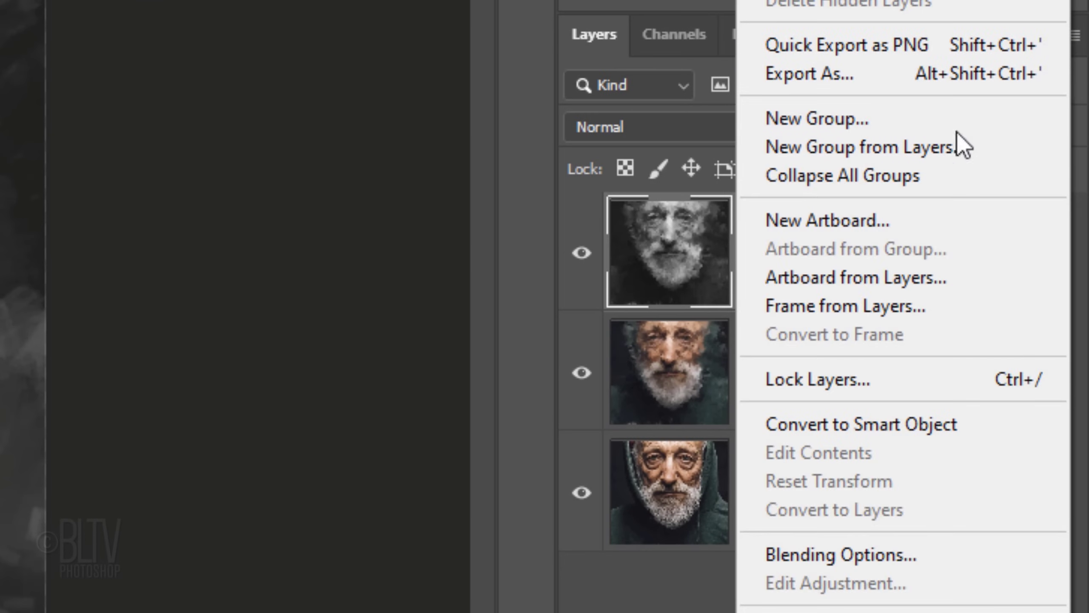
click(856, 424)
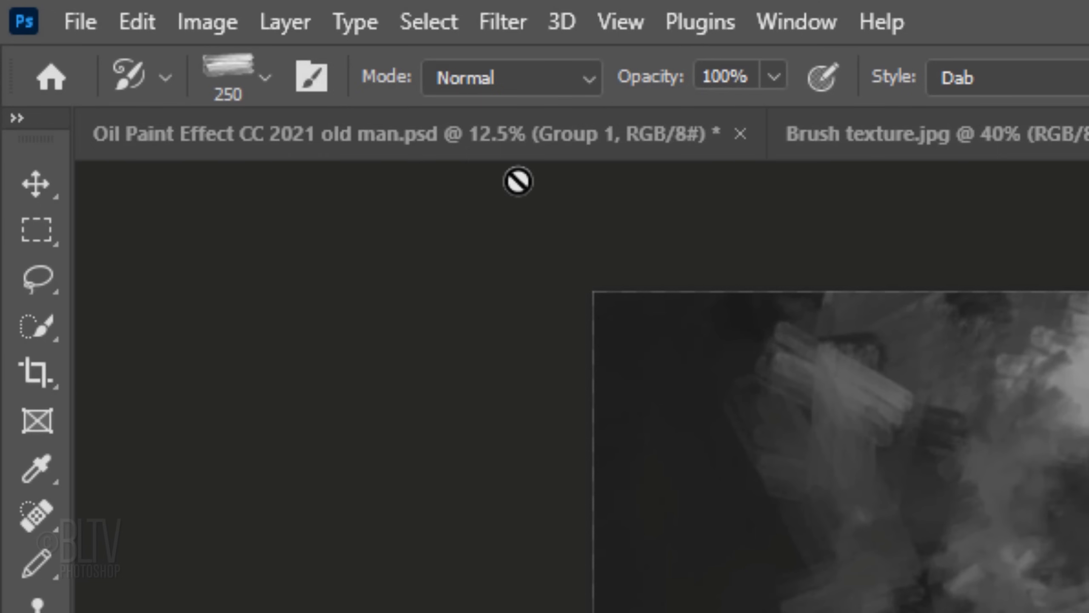
Open Shadows/Highlights on the smart object with the shadows amount at 35%
click(208, 23)
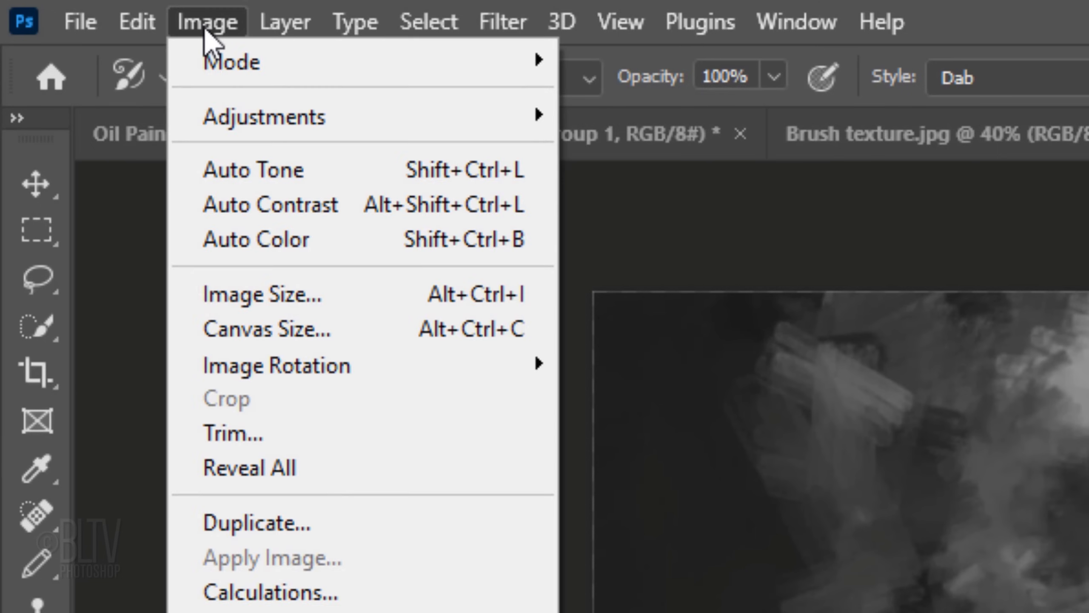
mouse_move(243, 120)
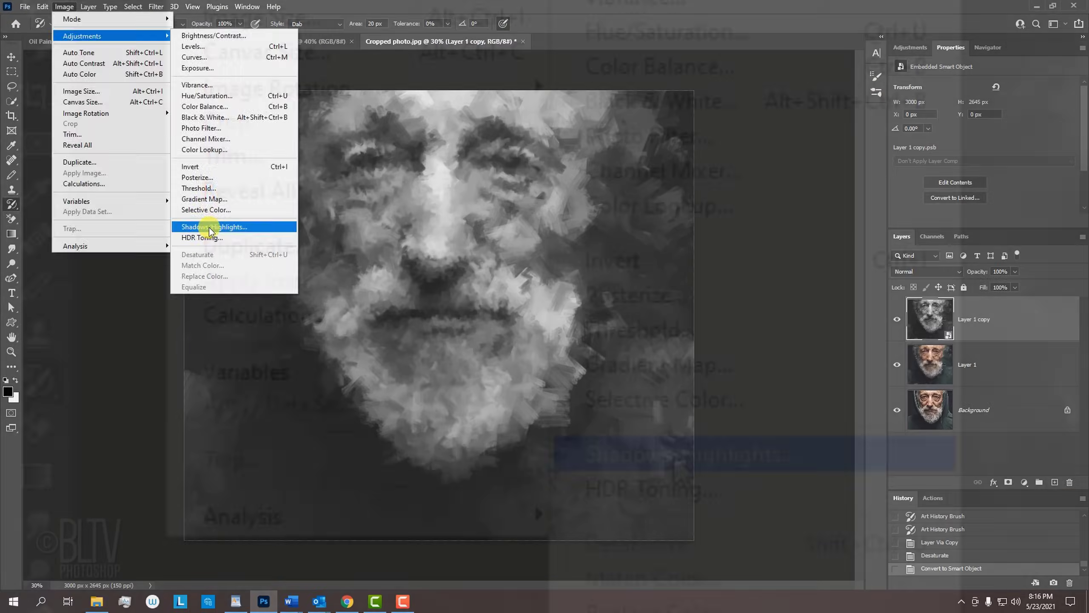
click(677, 455)
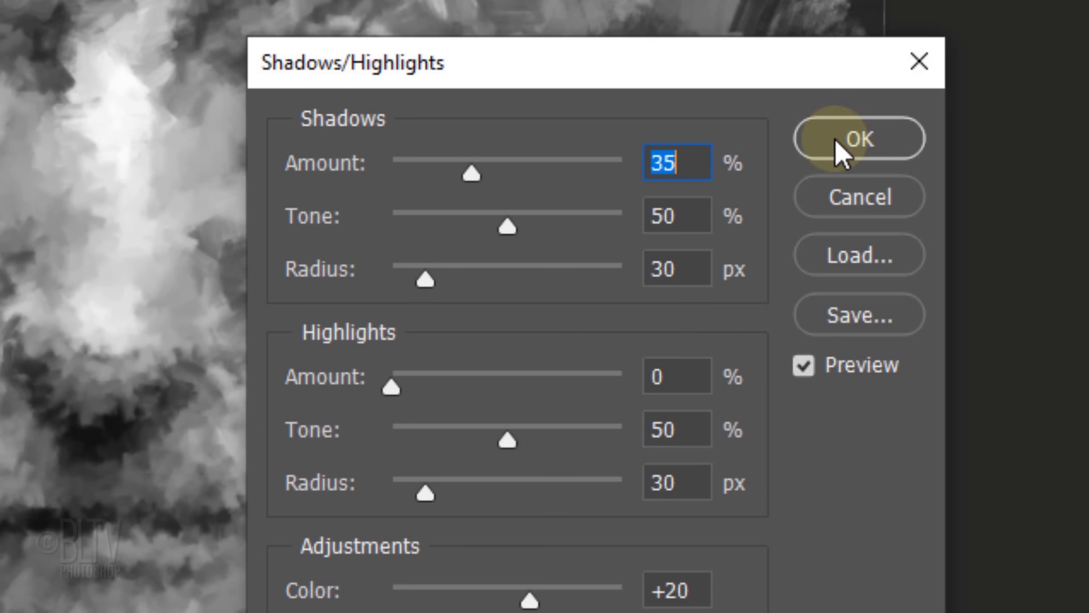
Apply Shadows/Highlights, emboss Layer 1 copy at 140°, height 2, 200%, and blend it in Linear Light
click(852, 144)
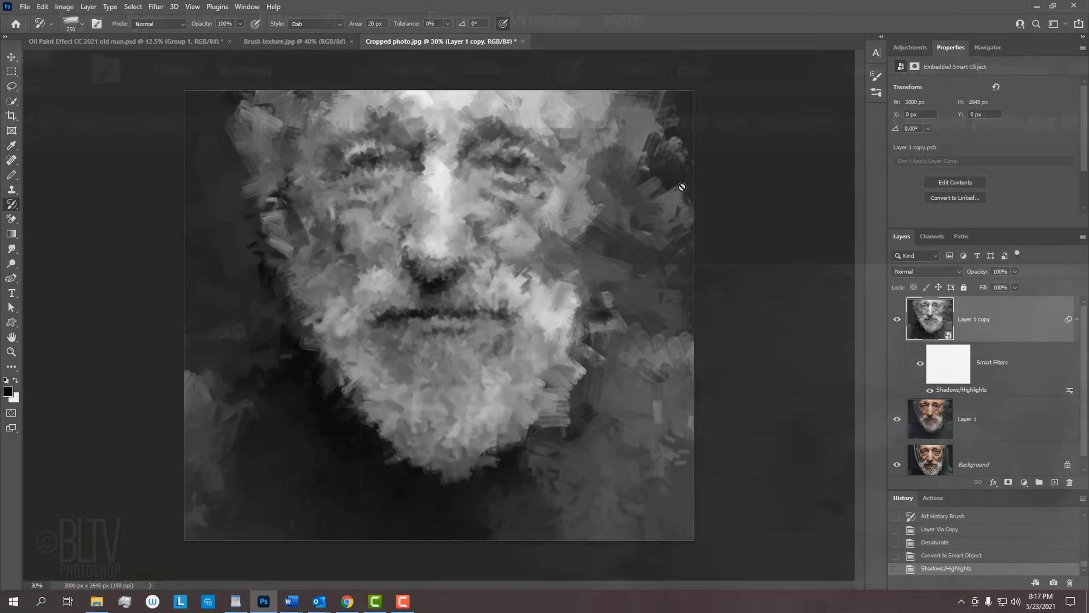
click(156, 7)
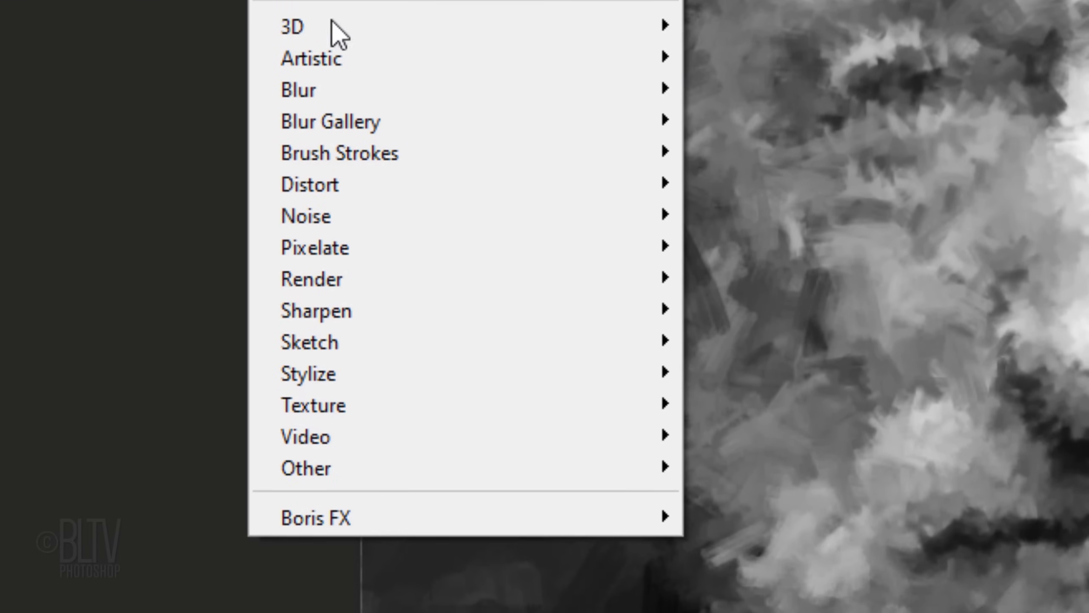
mouse_move(318, 374)
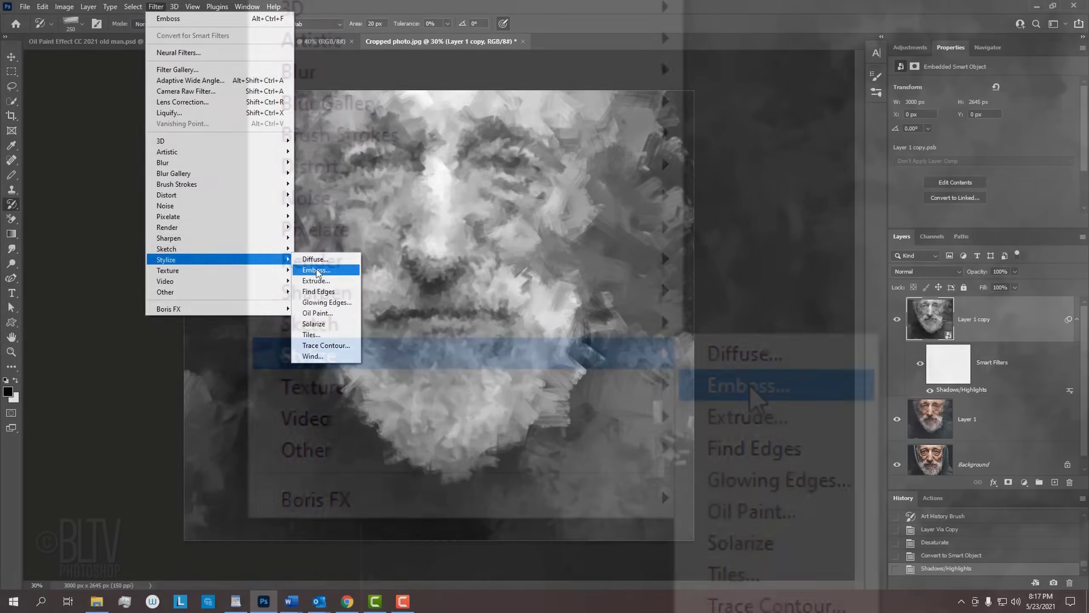
click(751, 388)
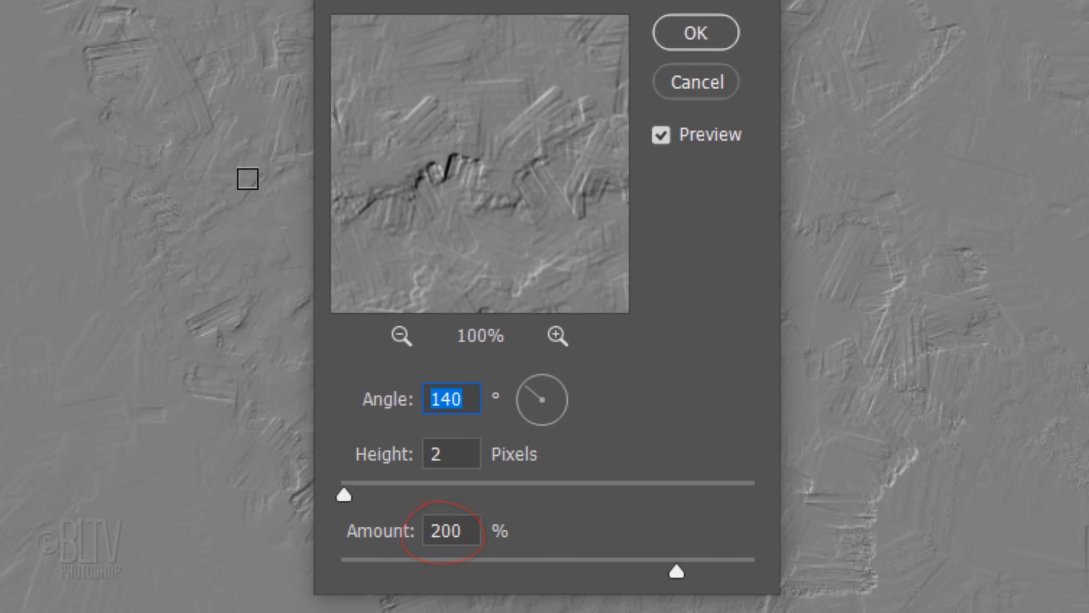
click(699, 36)
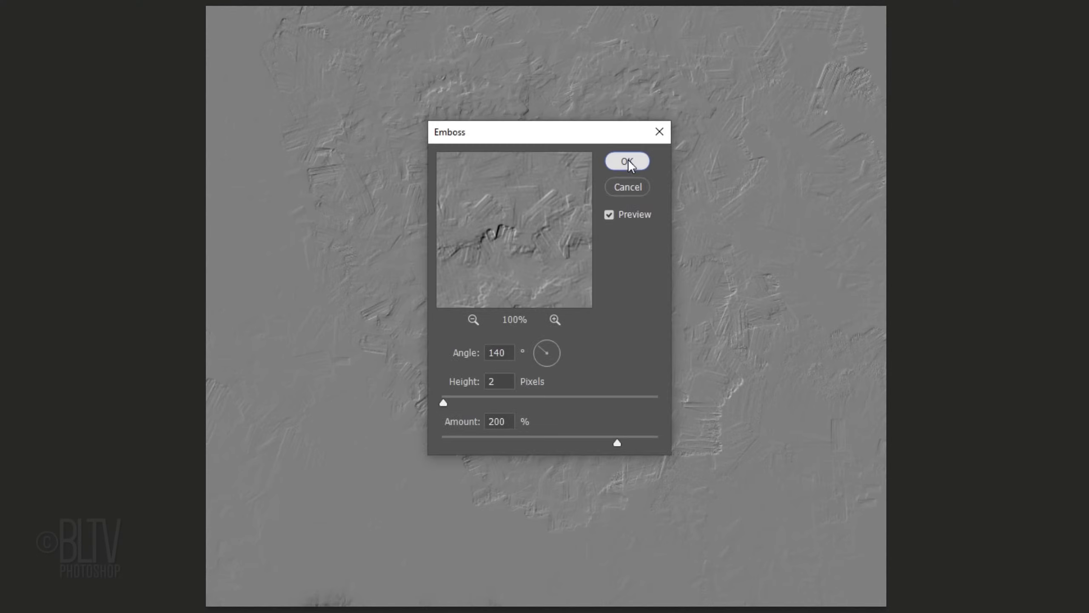
click(628, 161)
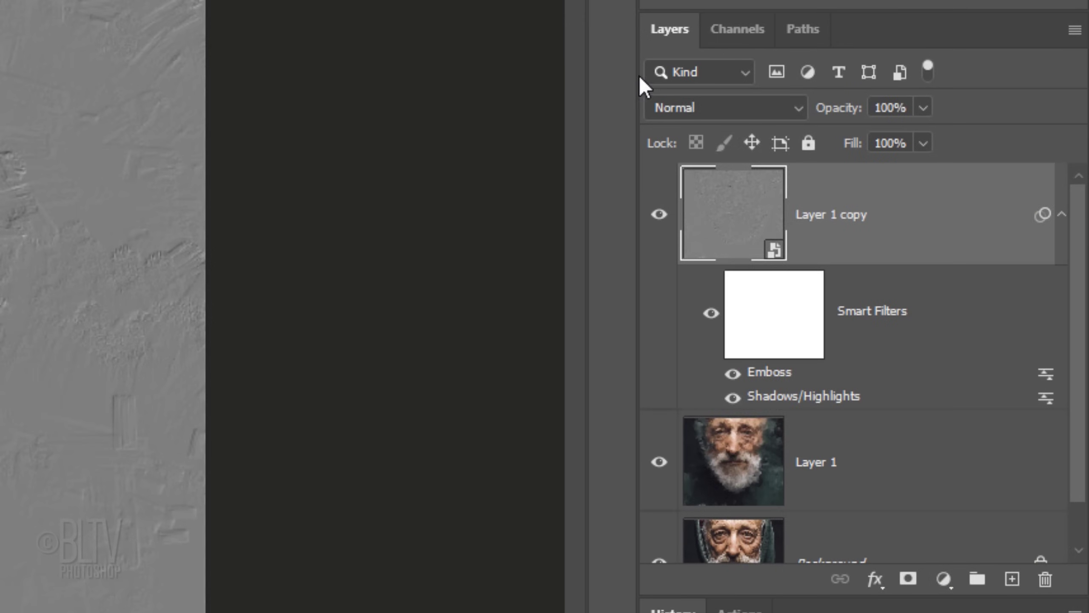
click(720, 110)
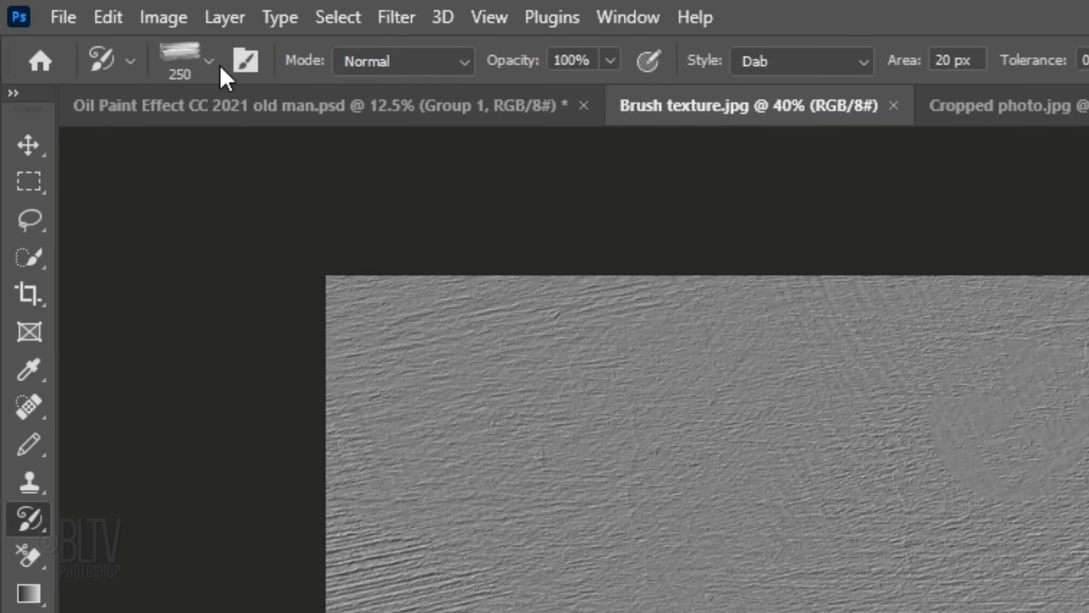
Define Brush texture.jpg as a pattern, then add an empty Layer 2 in Cropped photo.jpg
click(42, 6)
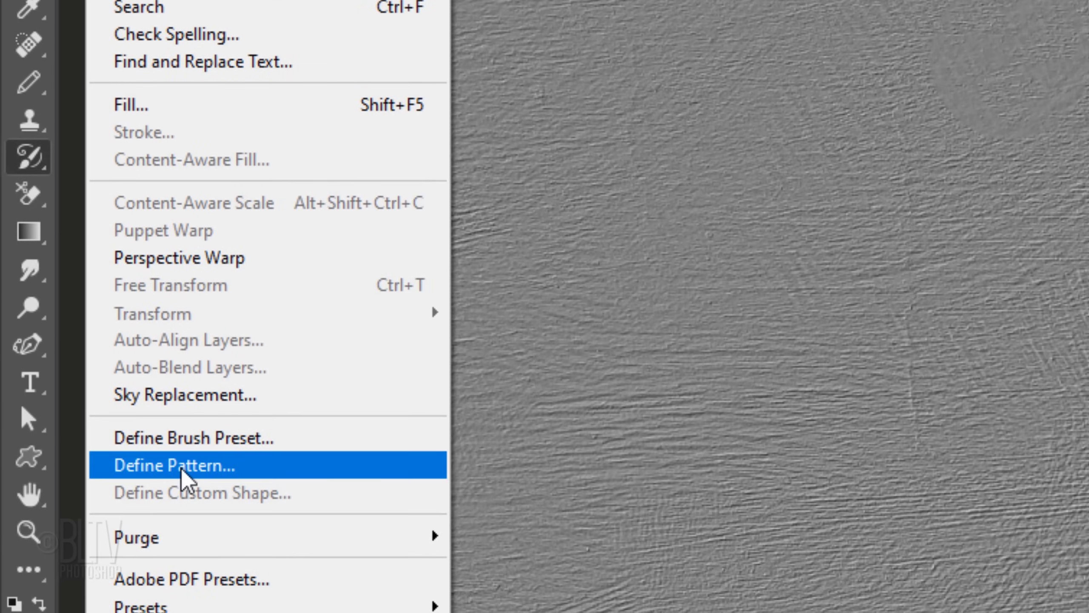
click(181, 469)
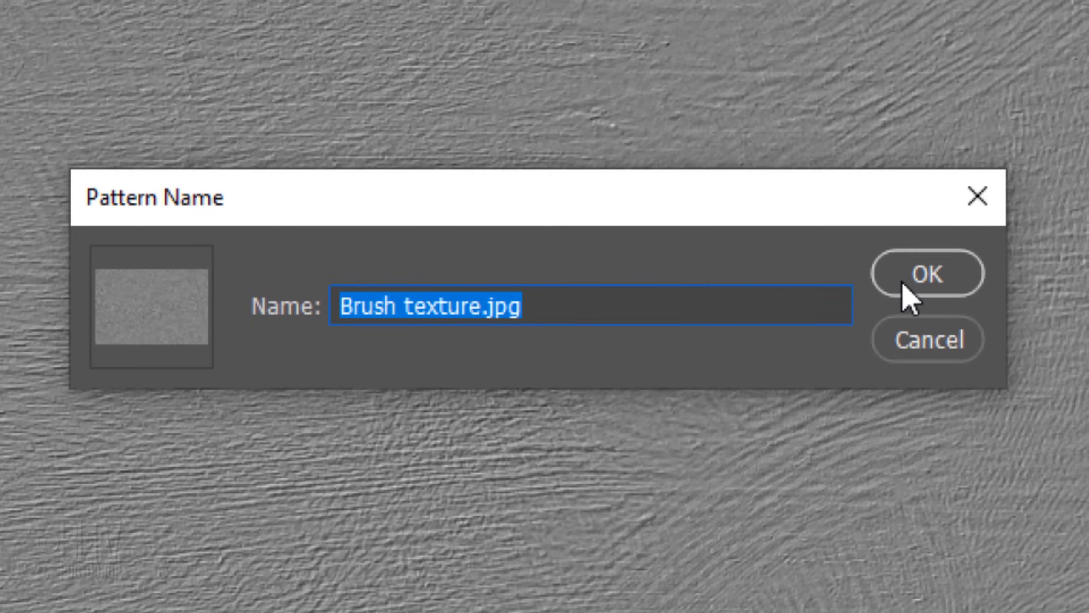
click(919, 278)
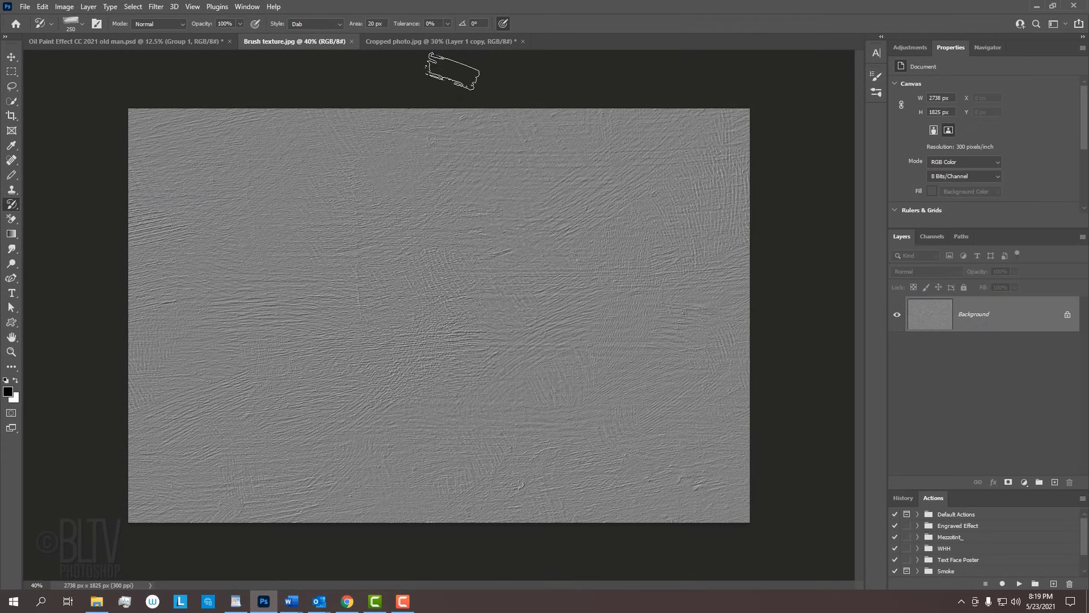
click(427, 43)
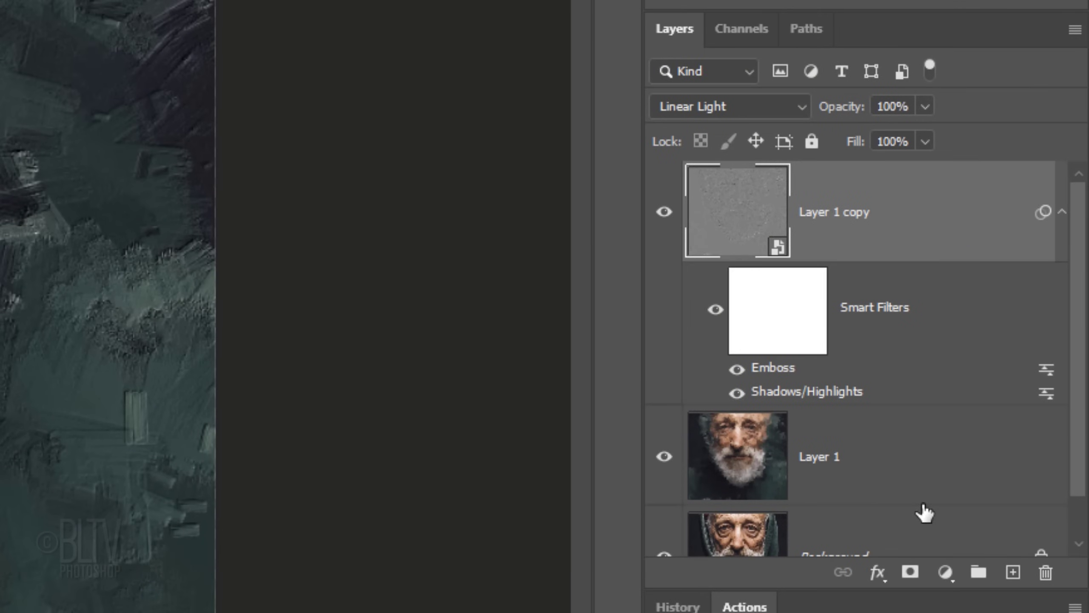
click(1013, 575)
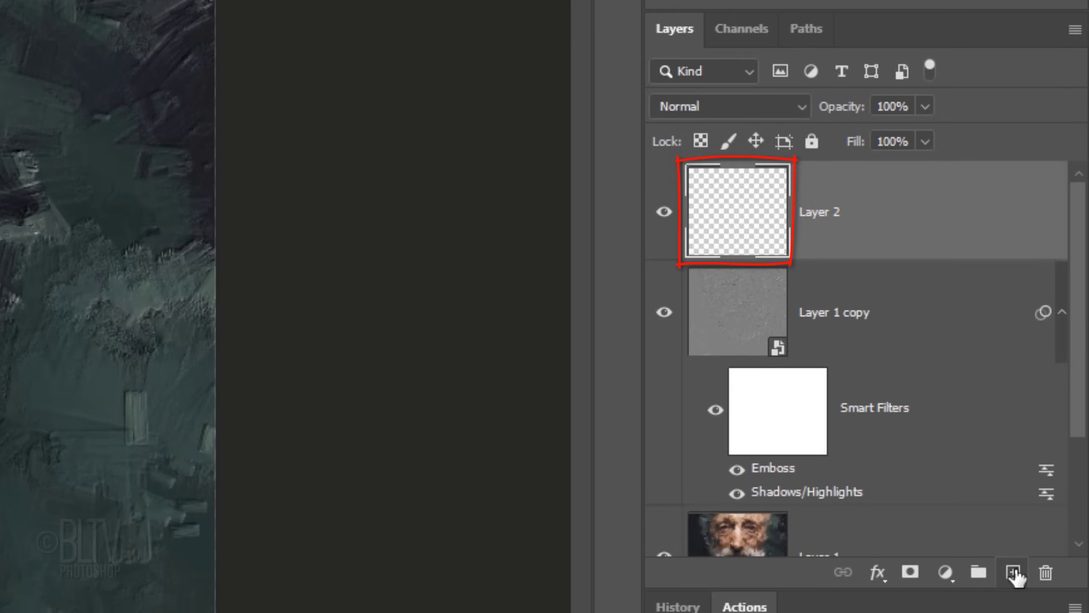
Fill Layer 2 with black using Alt+Delete and open its Layer Style dialog
key(alt+Delete)
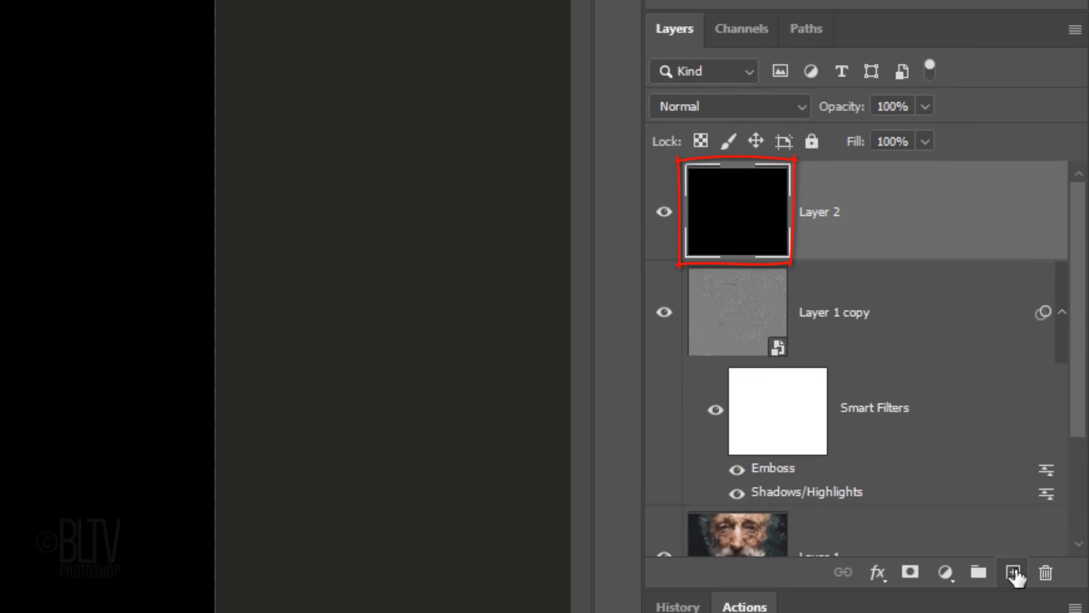
double_click(910, 219)
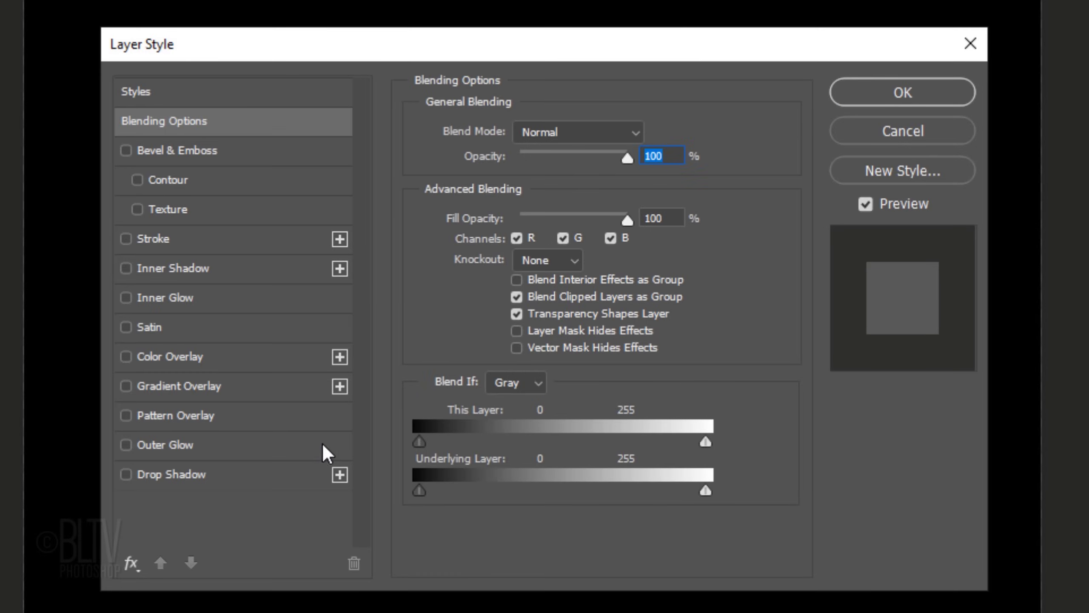
Enable Pattern Overlay using the Brush texture.jpg pattern (100% opacity, 0°, 75% scale) and confirm
click(167, 416)
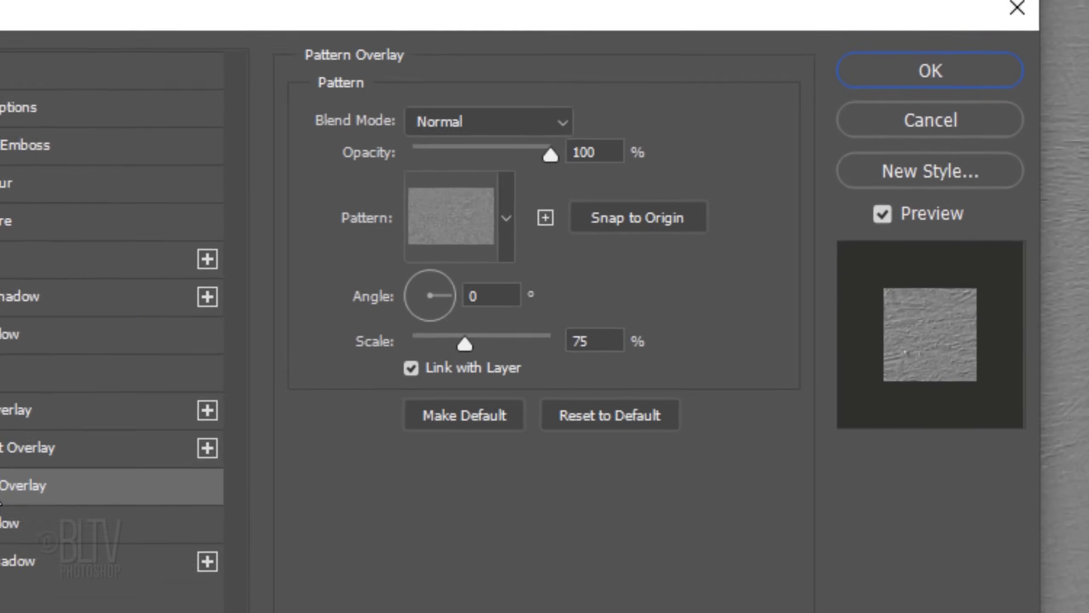
click(433, 231)
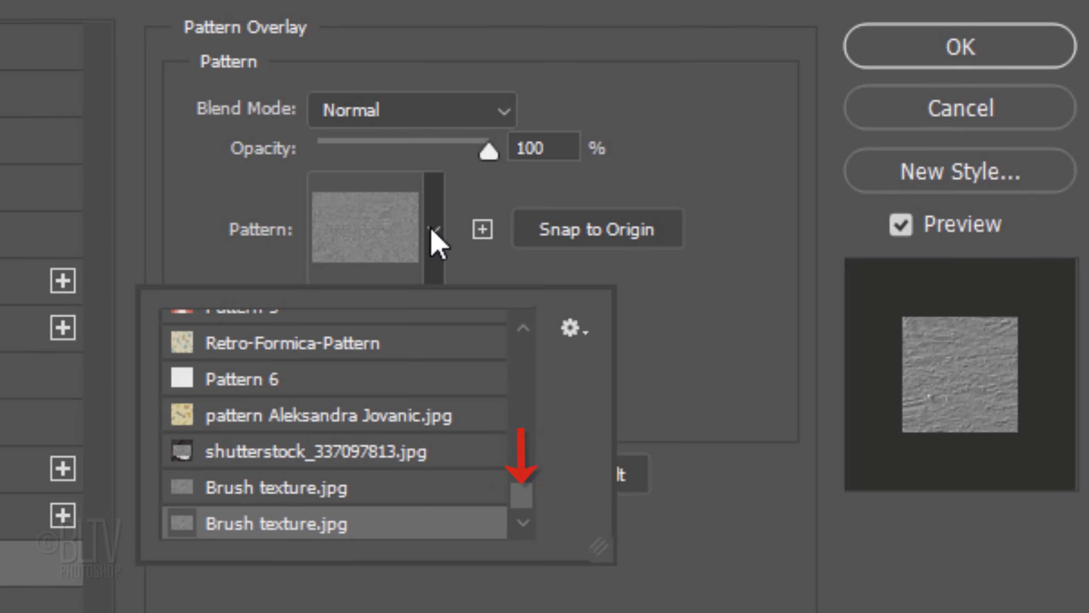
click(729, 270)
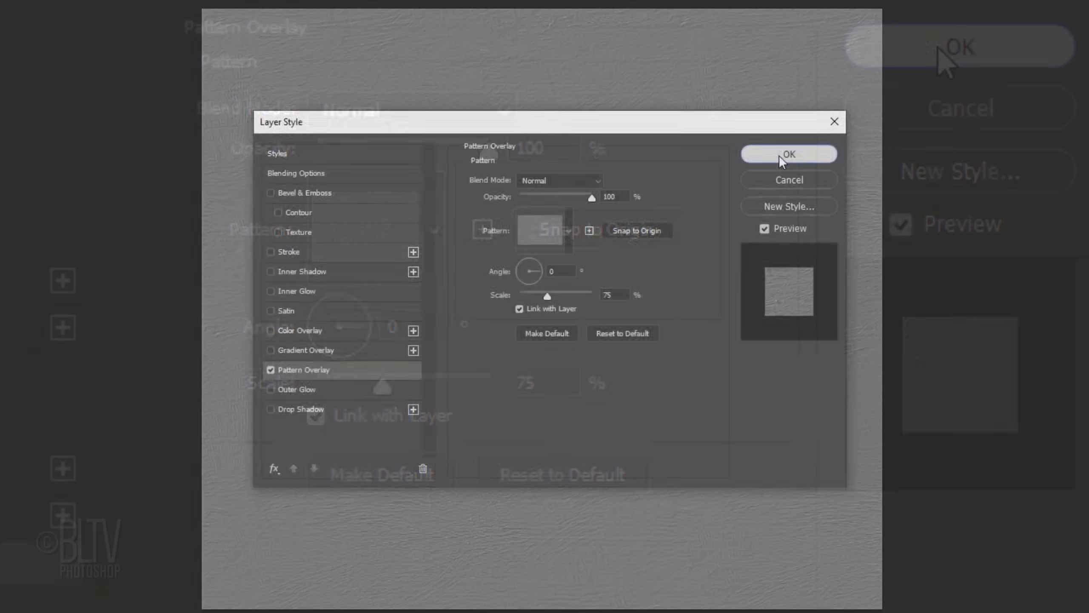
click(939, 49)
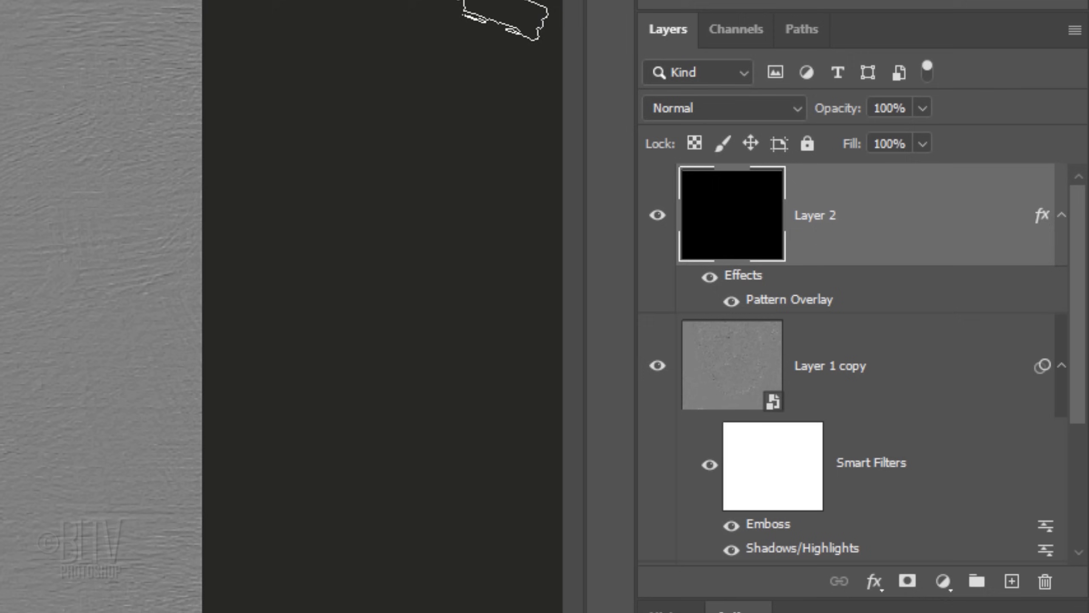
Convert Layer 2 to a smart object from the Layers panel menu and set it to Overlay
click(1061, 30)
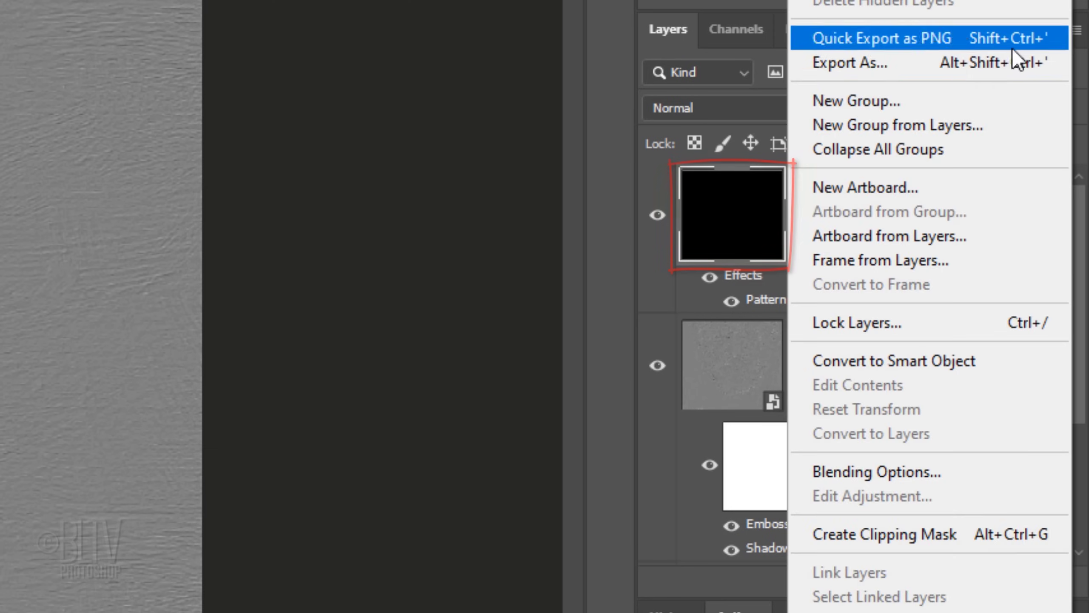
click(869, 361)
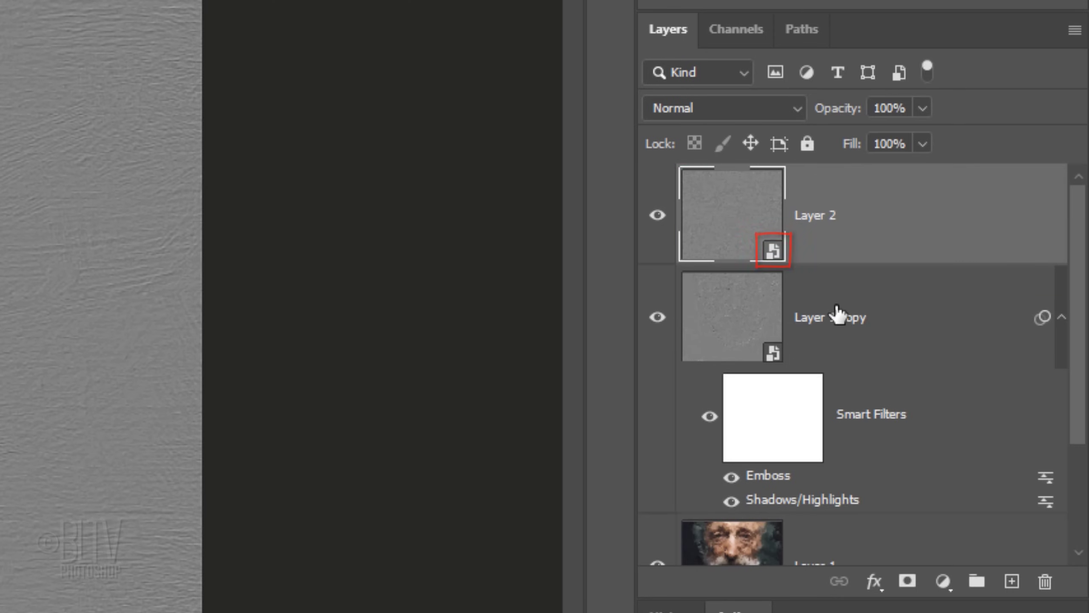
click(697, 107)
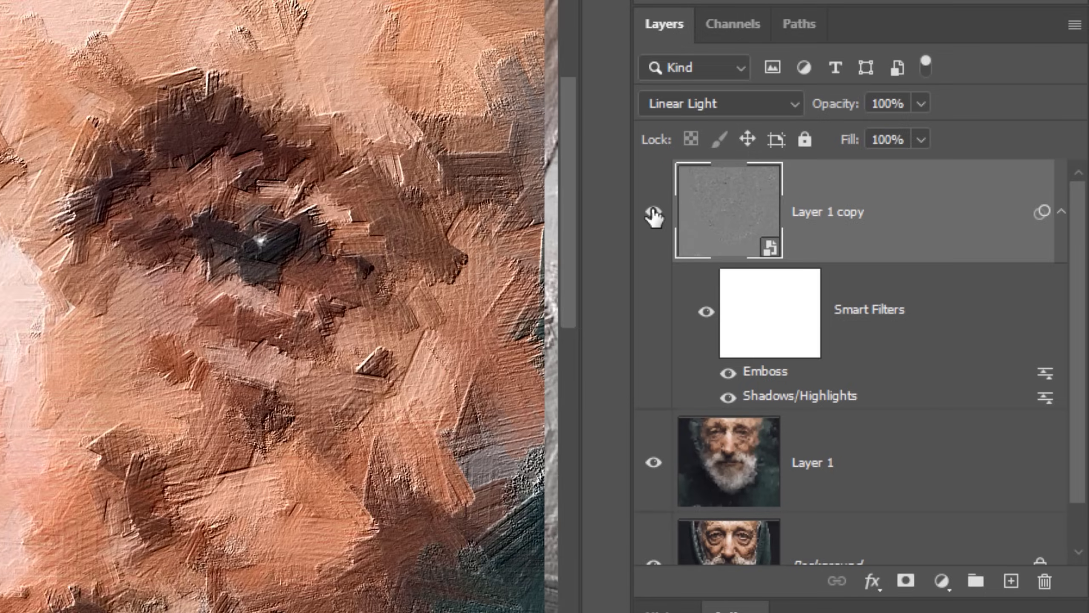
Toggle Layer 1 copy's visibility and add a new layer named Pupils above Layer 1
click(653, 211)
click(724, 470)
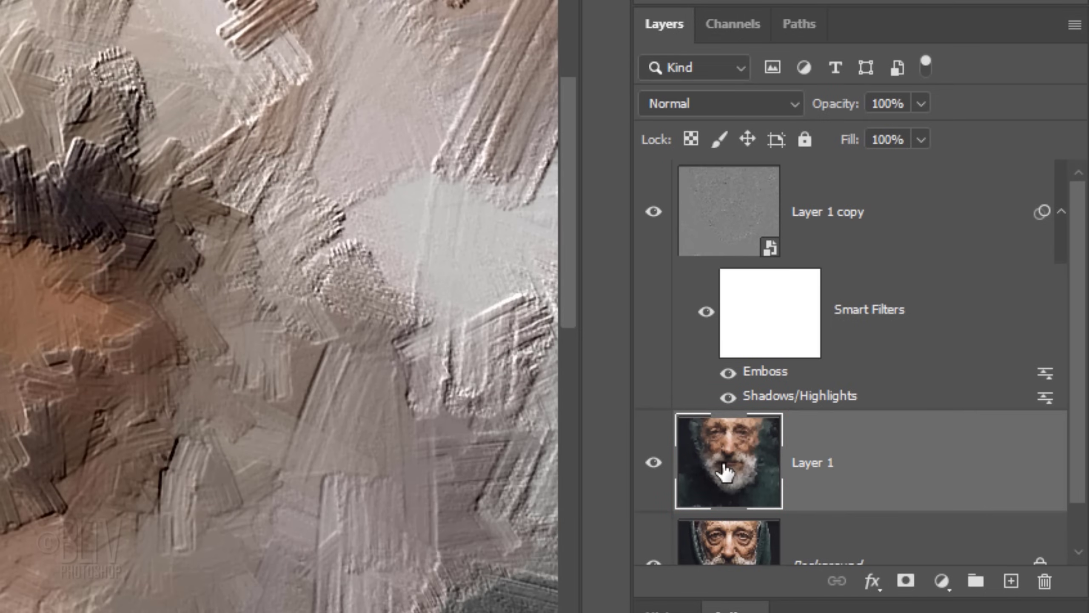
click(1012, 584)
double_click(796, 470)
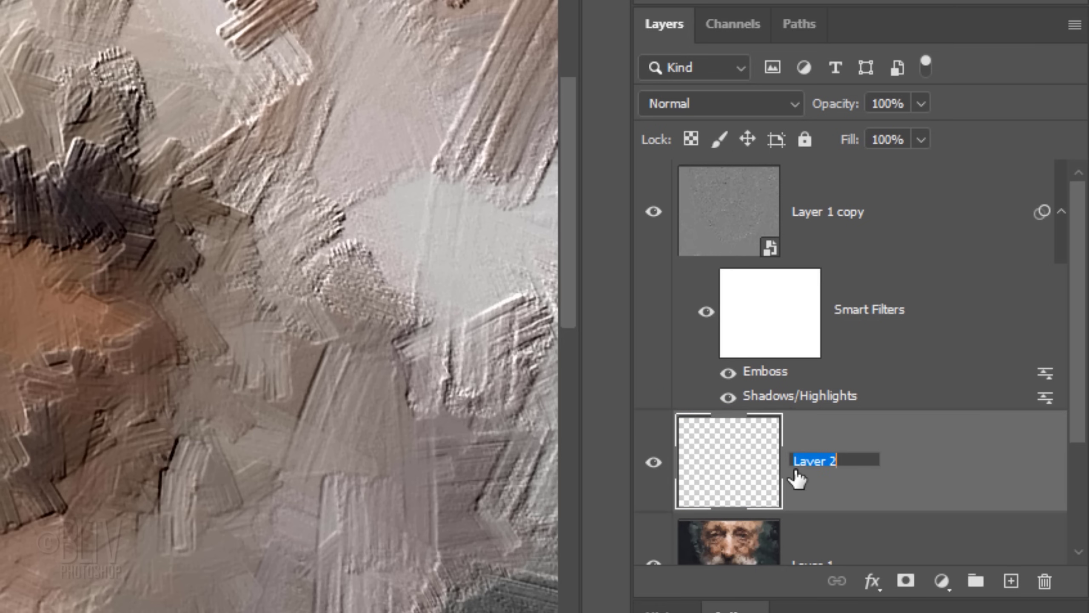
text(Pupils)
key(Return)
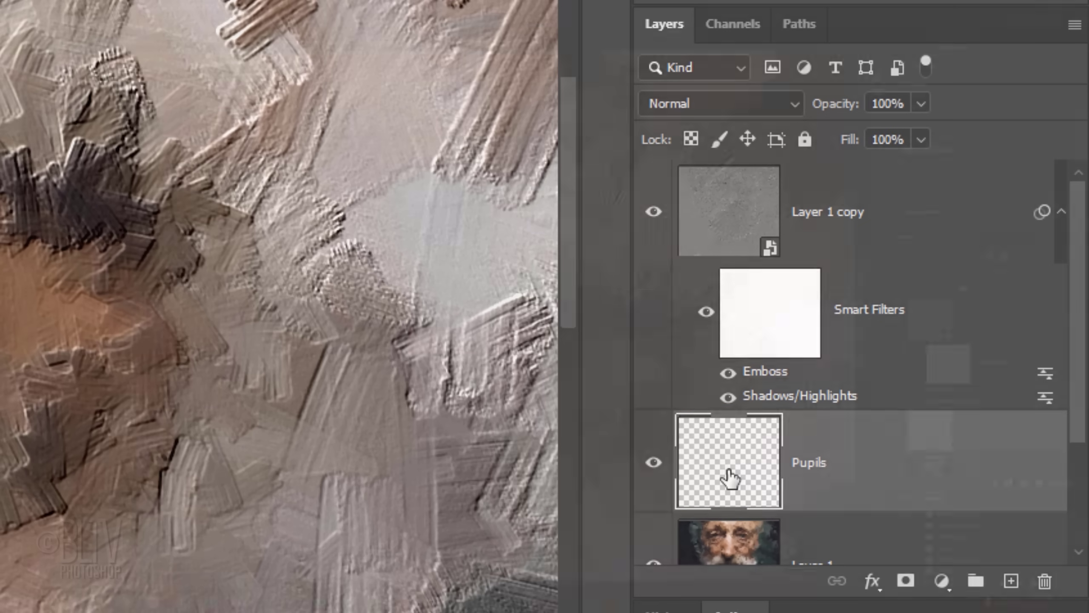
Zoom to actual size and pan the canvas down to the old man's eyes
key(ctrl+1)
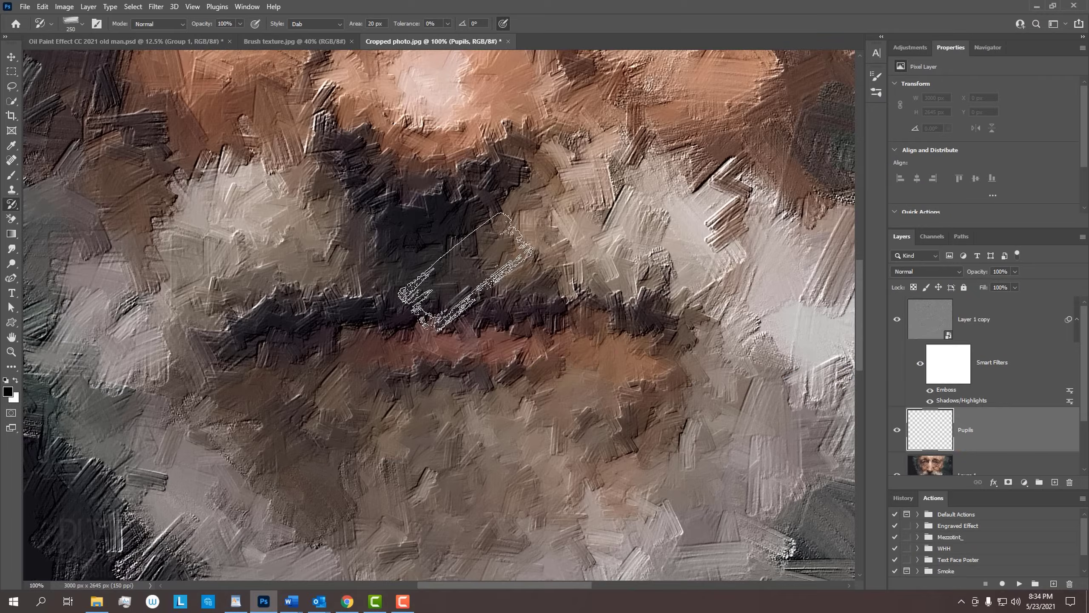
key(space)
drag(445, 255, 446, 429)
drag(446, 214, 447, 377)
drag(448, 292, 451, 394)
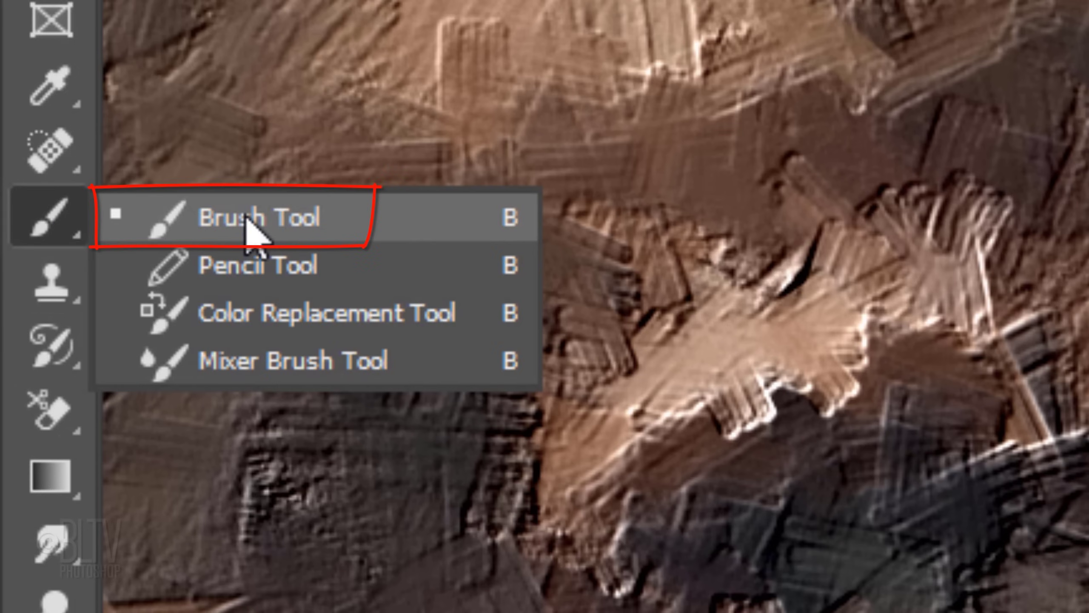
Paint a white catchlight, duplicate it, and shift the copy horizontally onto the right eye
key(x)
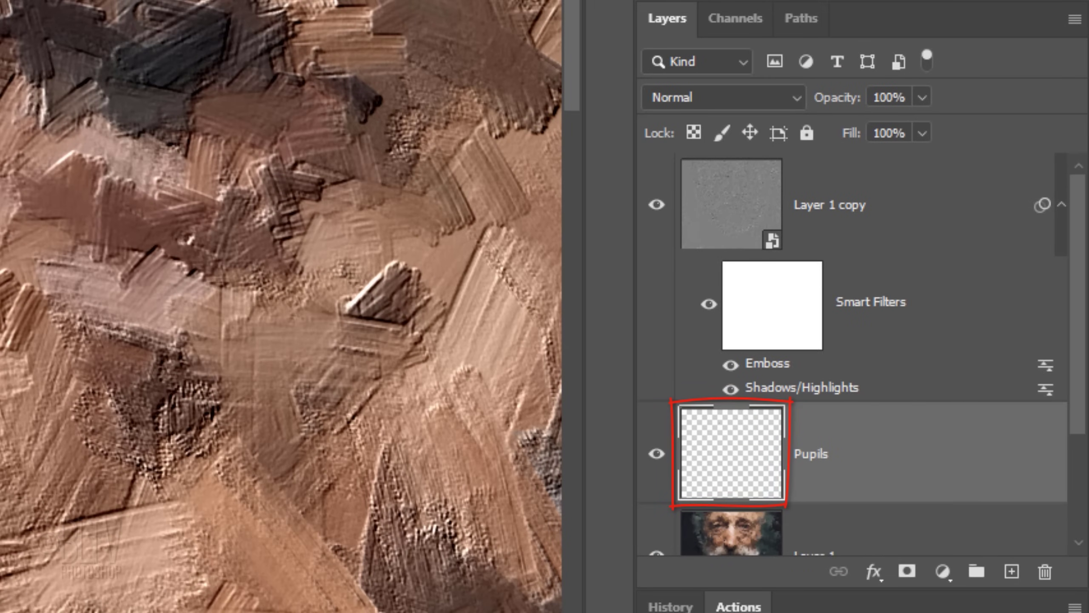
key(ctrl+j)
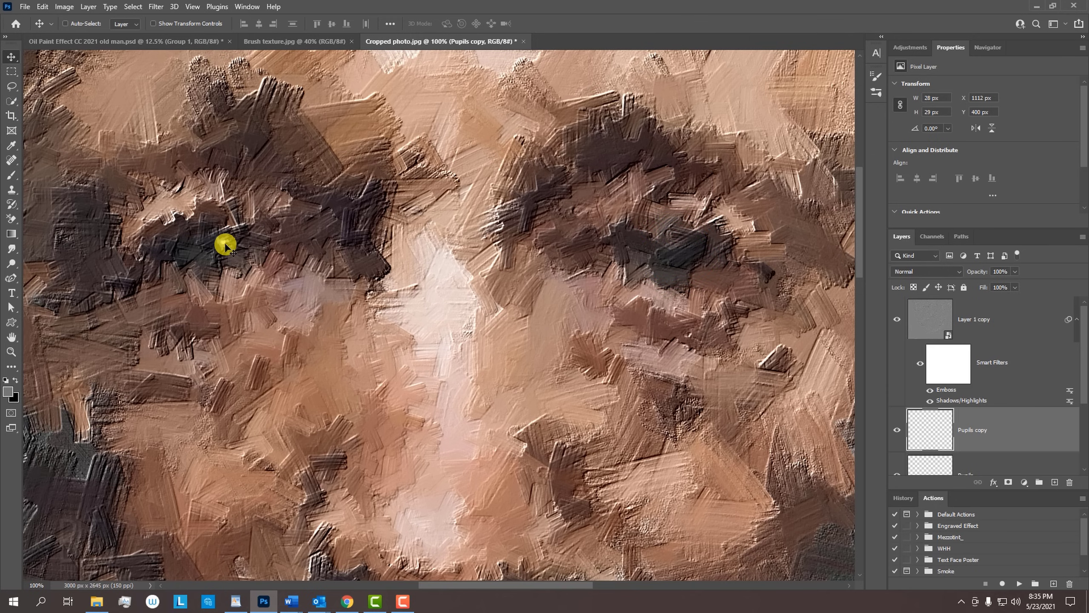
key(shift)
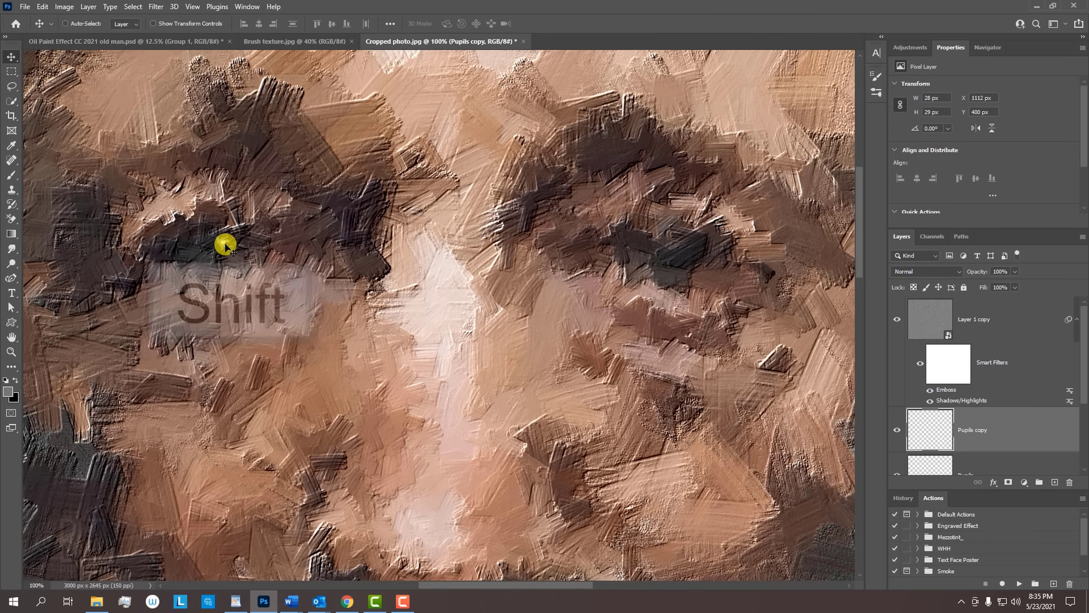
drag(225, 246, 675, 245)
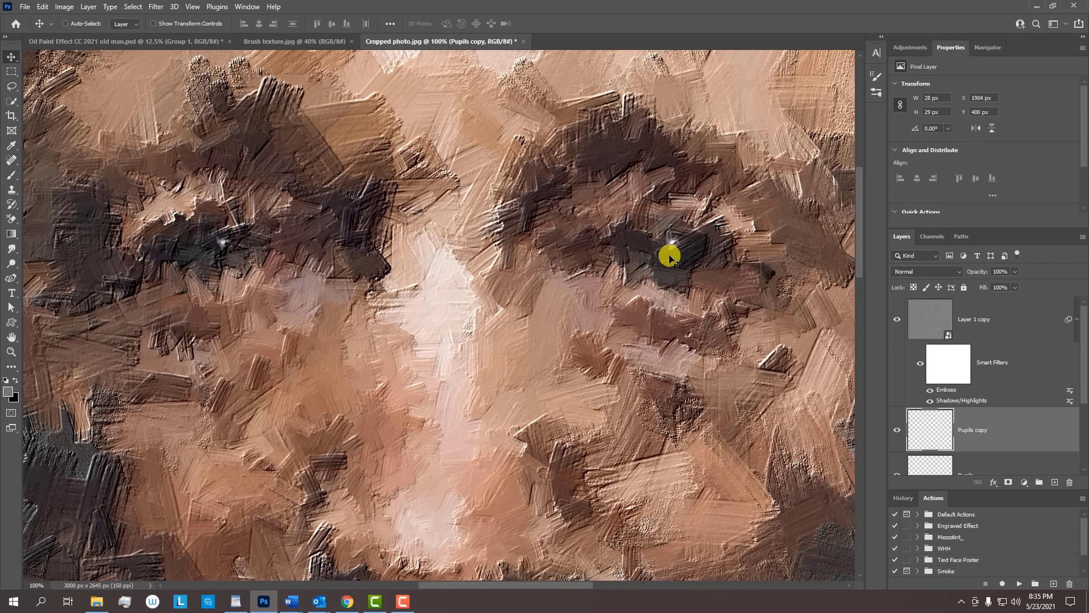
key(Up)
key(Down)
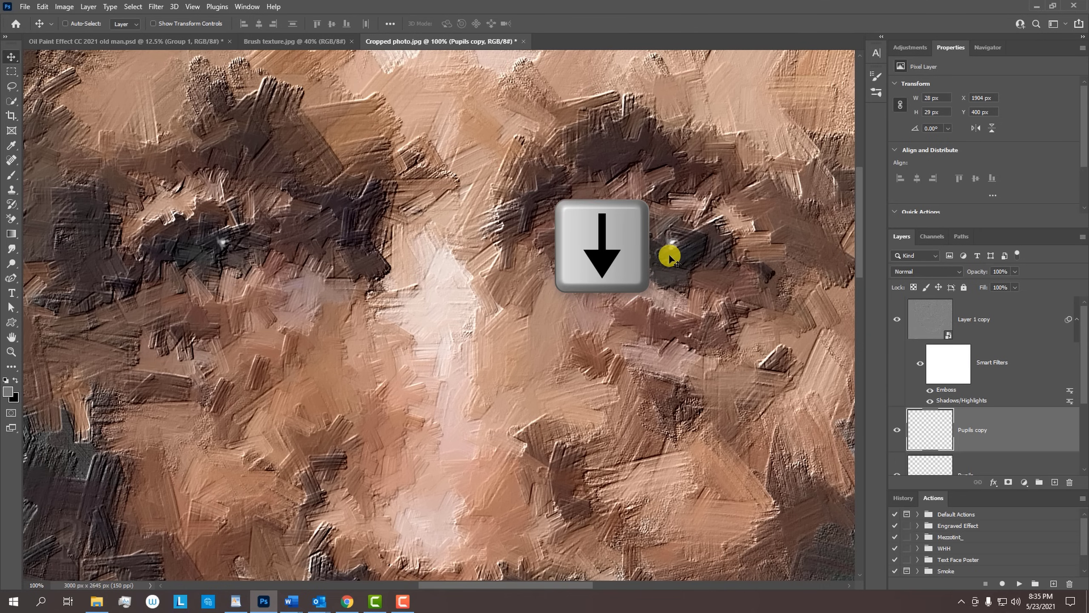
key(ctrl+minus)
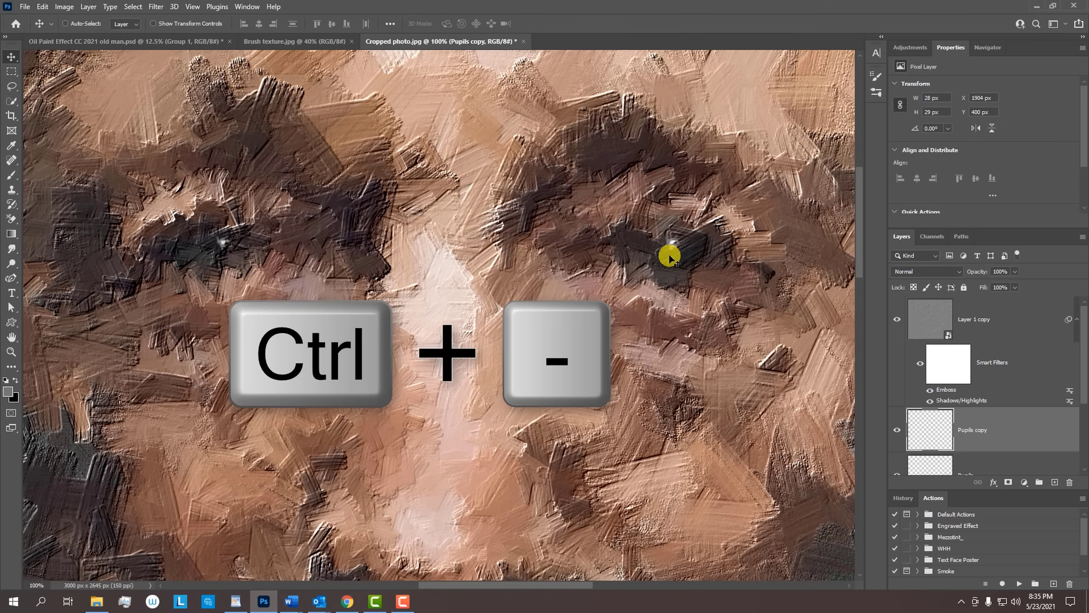
key(ctrl+minus)
key(ctrl+minus)
key(ctrl+minus)
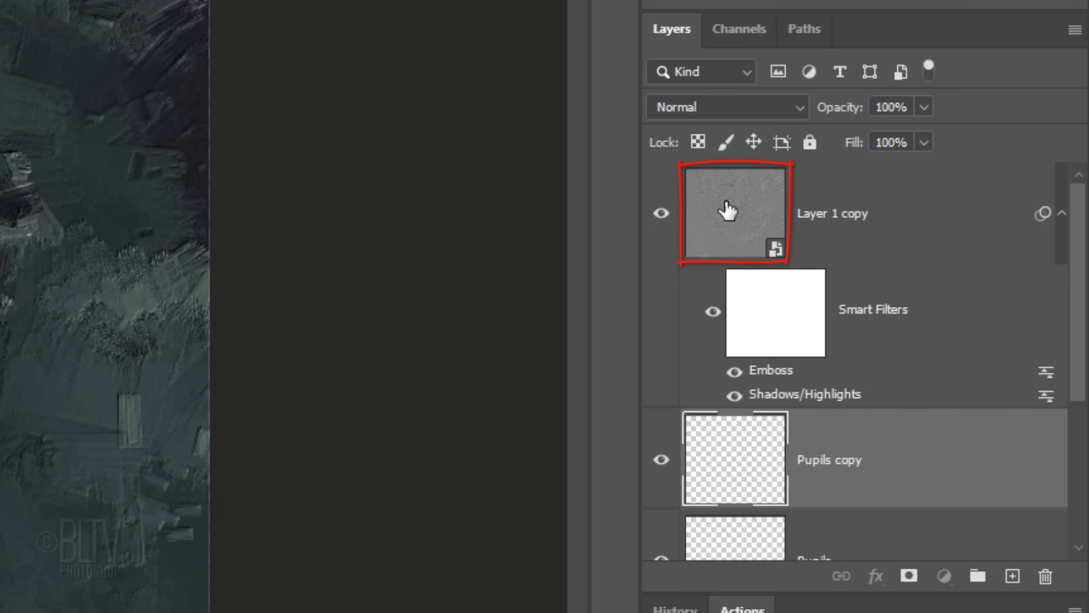
Select Layer 1 copy and add a Vibrance adjustment layer with Vibrance set to 100
click(927, 317)
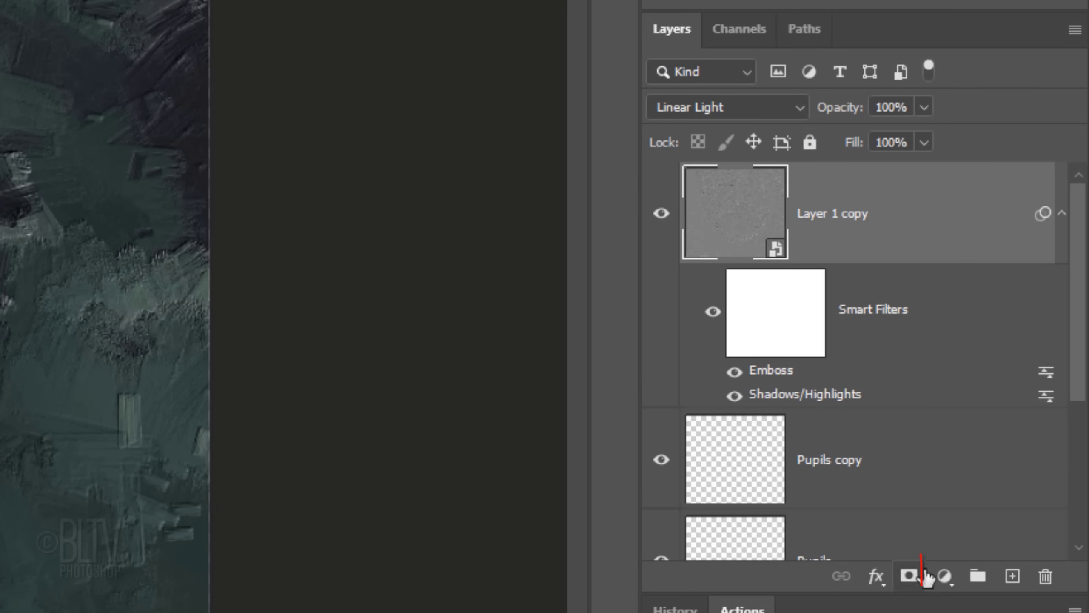
click(942, 577)
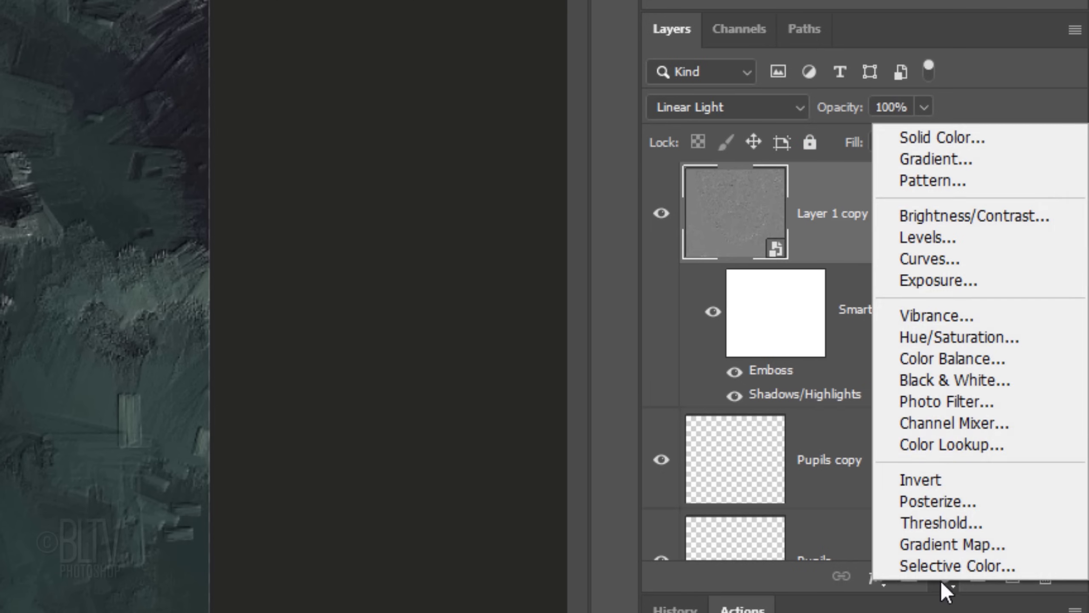
click(931, 315)
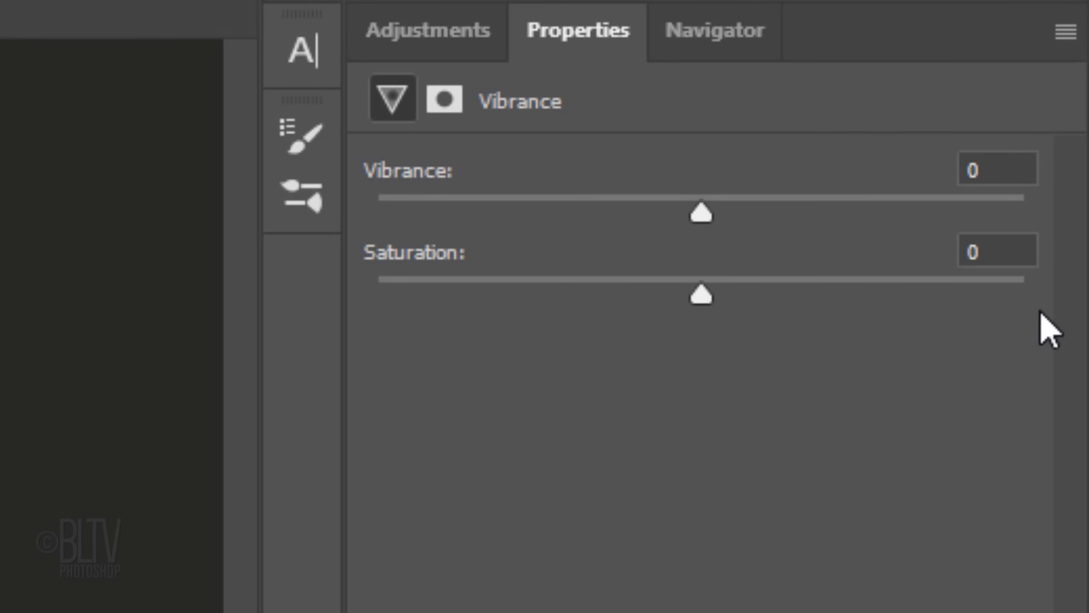
click(1017, 170)
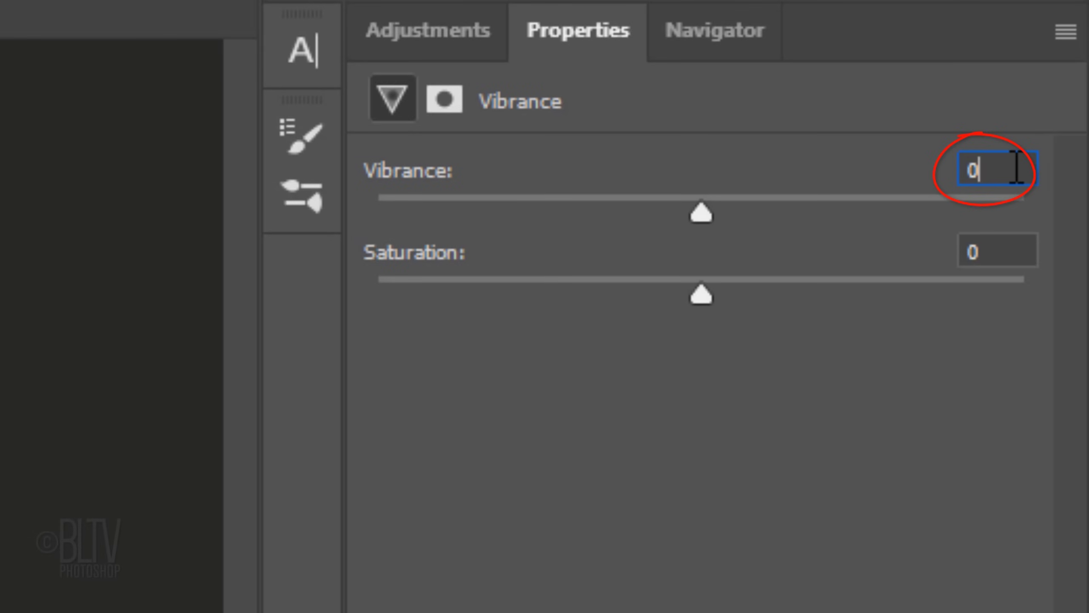
key(BackSpace)
text(100)
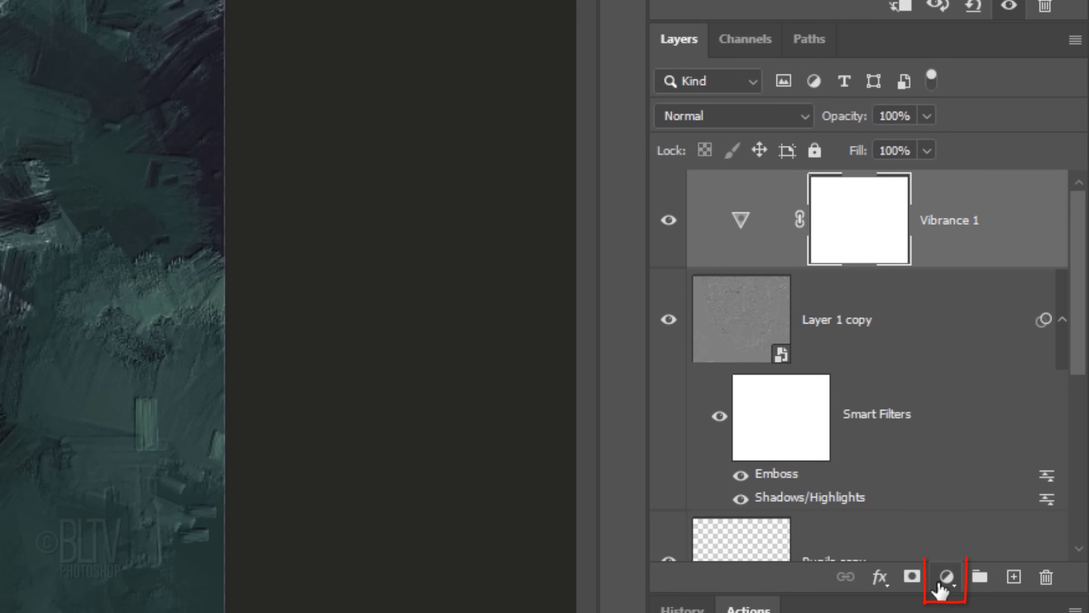
Add a Color Balance layer with midtones Yellow-Blue +20, Magenta -2 and Cyan -1
click(940, 584)
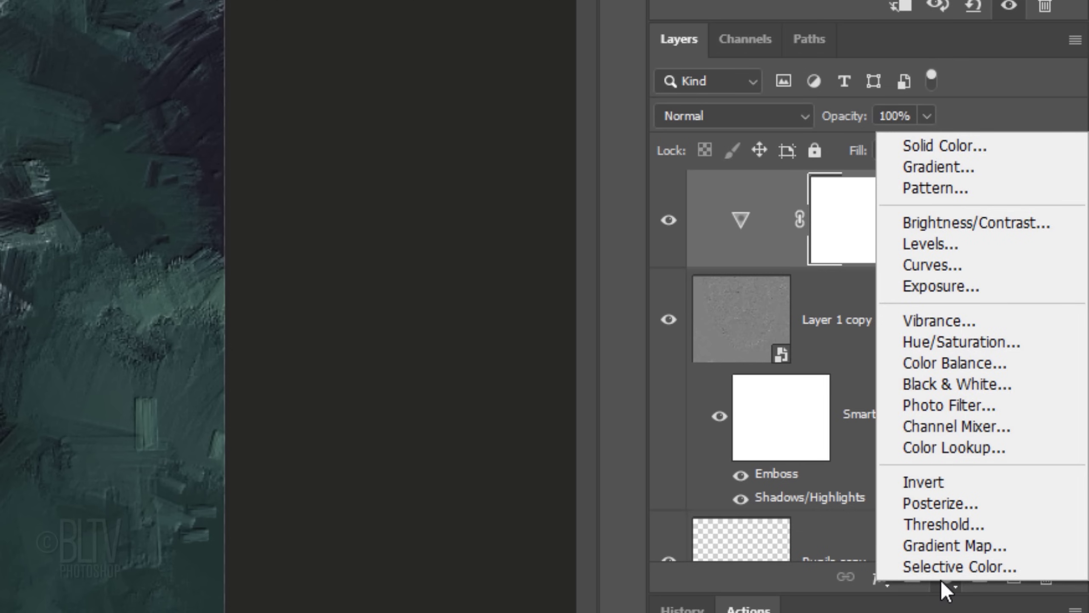
click(937, 375)
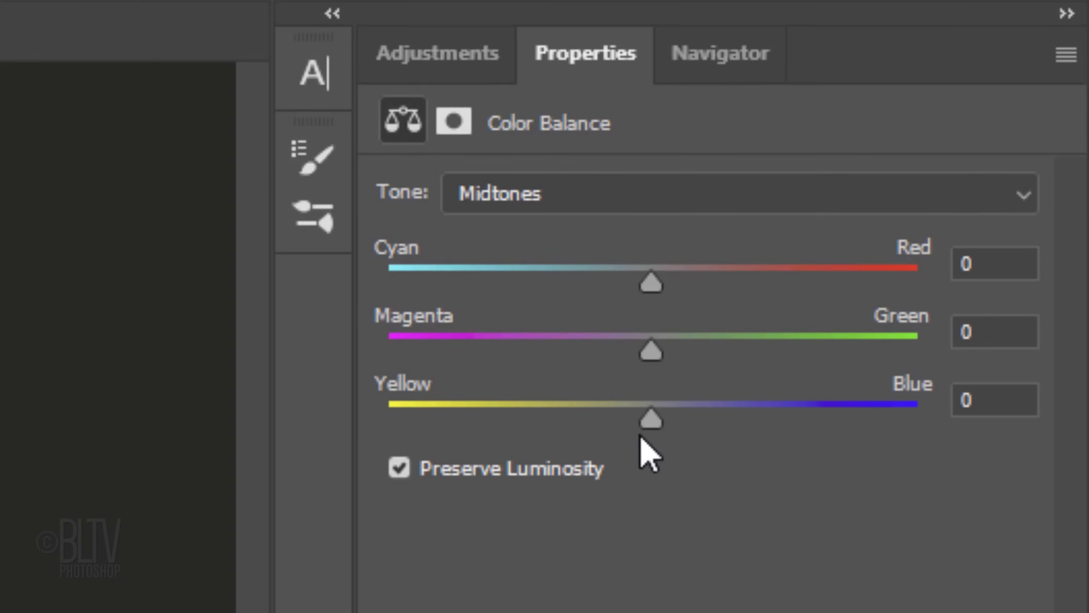
drag(650, 421, 686, 408)
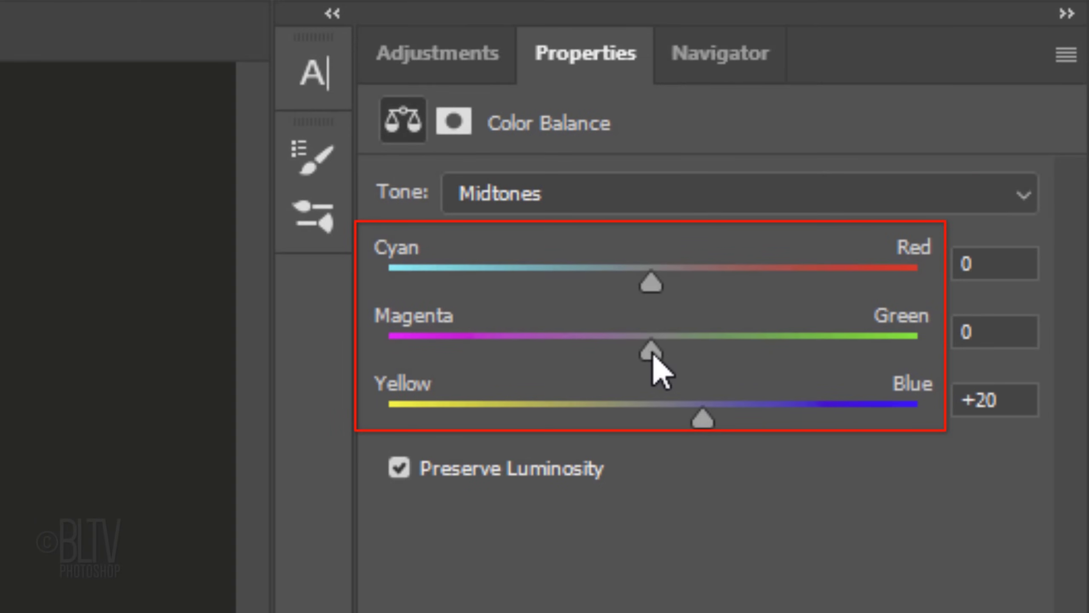
drag(650, 349, 646, 350)
drag(651, 281, 648, 281)
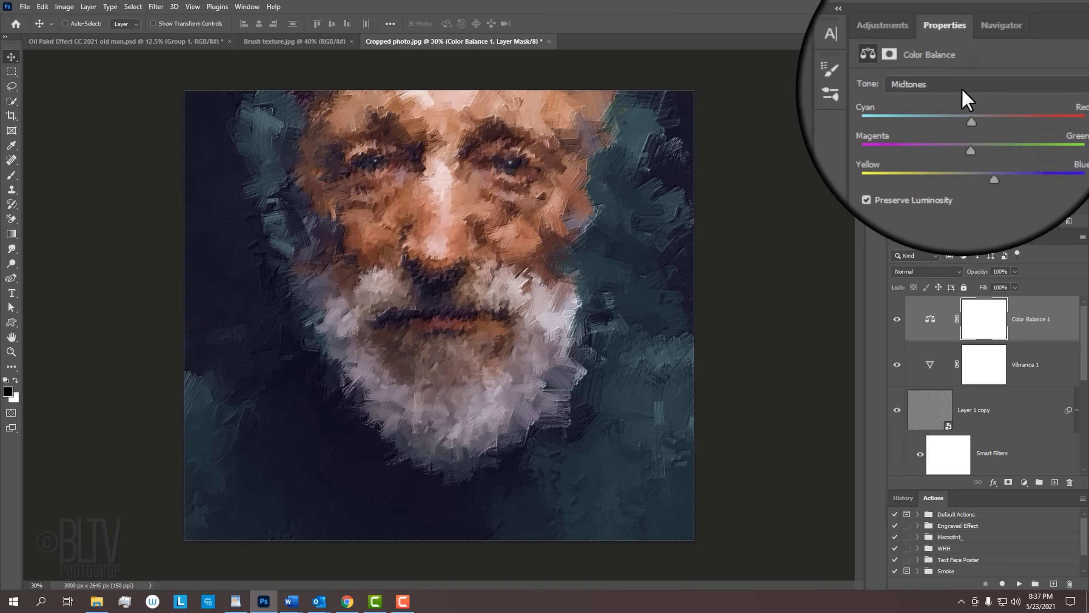
Switch the Color Balance tone range to Shadows, then to Highlights
click(963, 88)
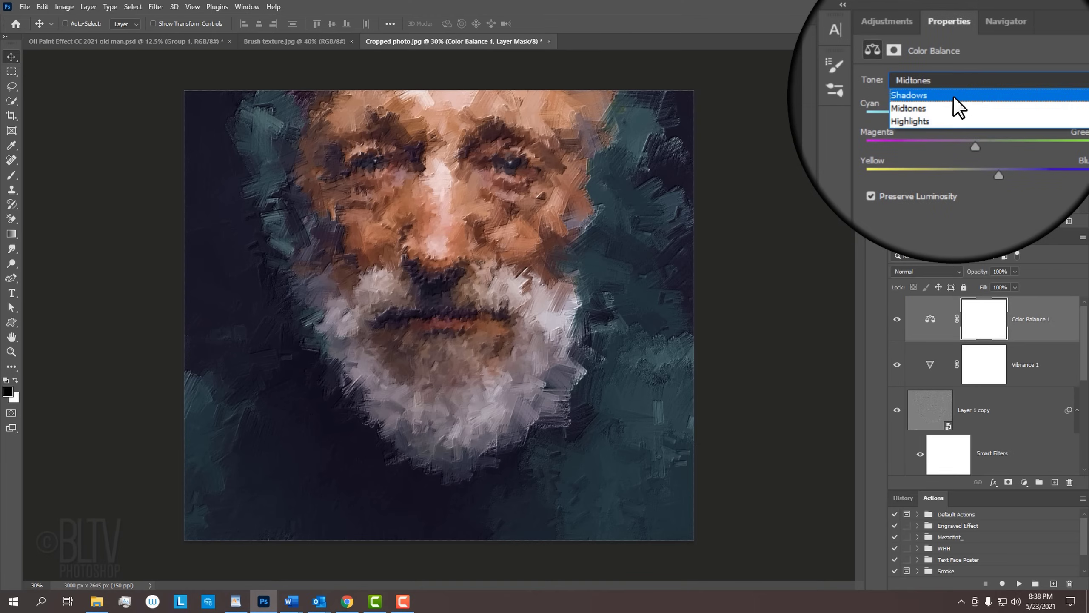
click(953, 96)
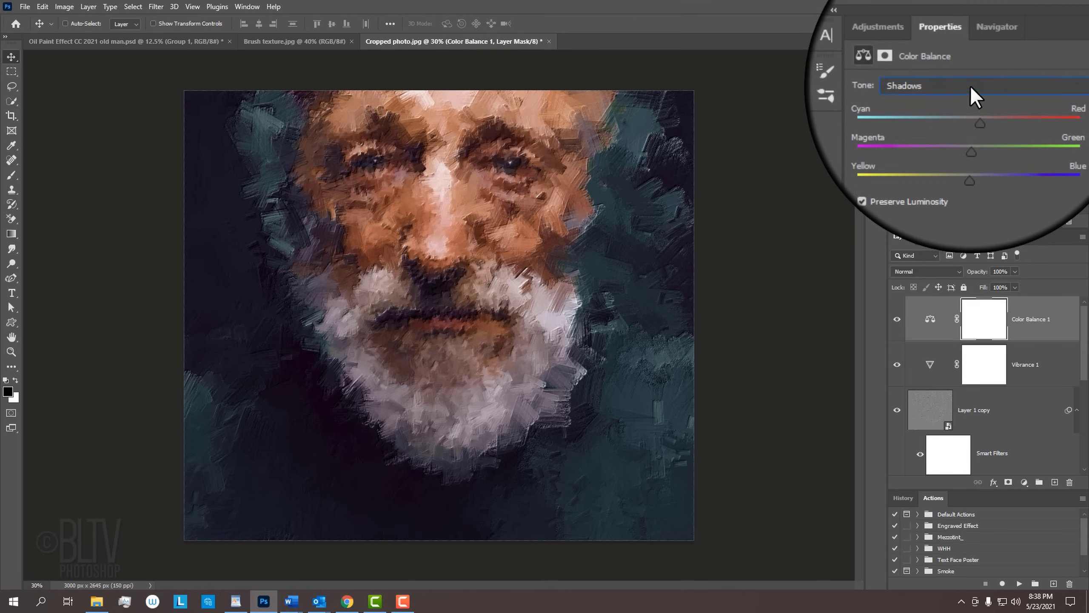
click(970, 85)
click(966, 112)
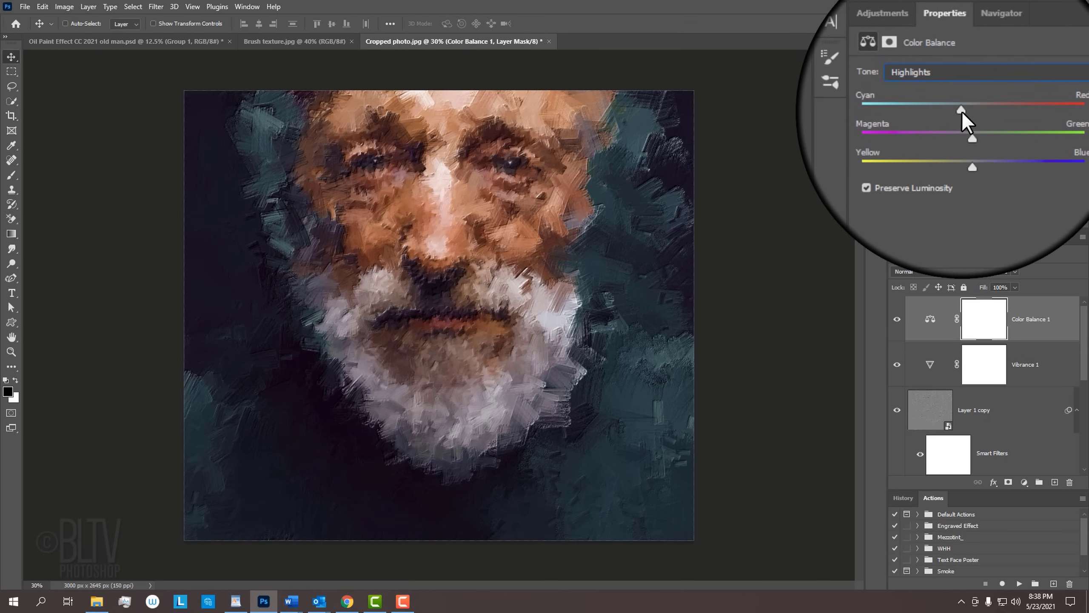